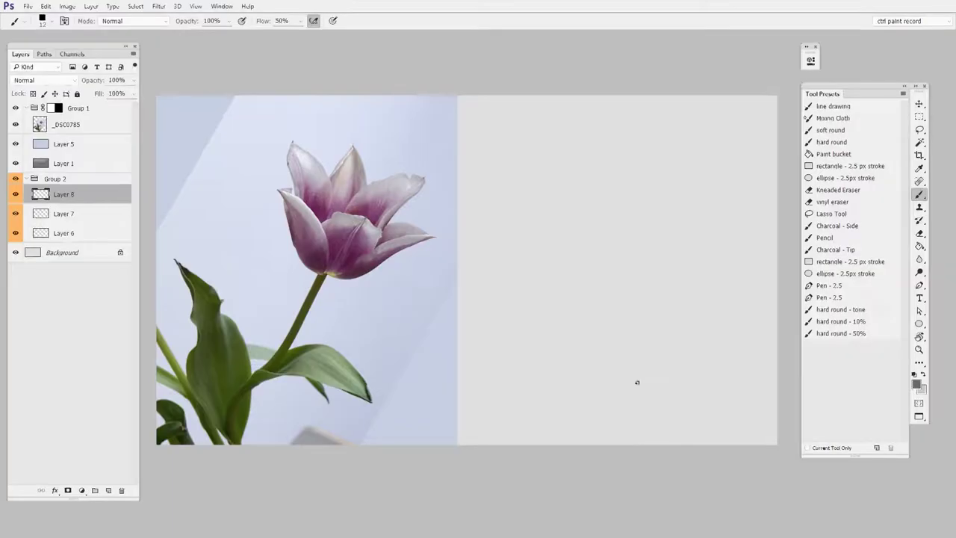
Sketch the tulip's curved stem line and the outline of the tall pointed leaf beside it on the blank canvas.
{"action": "left_click_drag", "start_coordinate": [677, 228], "coordinate": [535, 437]}
{"action": "left_click_drag", "start_coordinate": [599, 325], "coordinate": [545, 395]}
{"action": "left_click_drag", "start_coordinate": [515, 227], "coordinate": [526, 442]}
{"action": "mouse_move", "coordinate": [516, 227]}
{"action": "left_mouse_down"}
{"action": "mouse_move", "coordinate": [540, 271]}
{"action": "mouse_move", "coordinate": [525, 431]}
{"action": "left_mouse_up"}
{"action": "key", "text": "ctrl+z"}
{"action": "mouse_move", "coordinate": [528, 240]}
{"action": "left_mouse_down"}
{"action": "mouse_move", "coordinate": [533, 292]}
{"action": "mouse_move", "coordinate": [550, 286]}
{"action": "mouse_move", "coordinate": [557, 417]}
{"action": "mouse_move", "coordinate": [607, 342]}
{"action": "left_mouse_up"}
Sketch the arching leaf to the right of the stem with its lower edge, upper edge and darkened drooping tip.
{"action": "left_click_drag", "start_coordinate": [567, 366], "coordinate": [696, 377]}
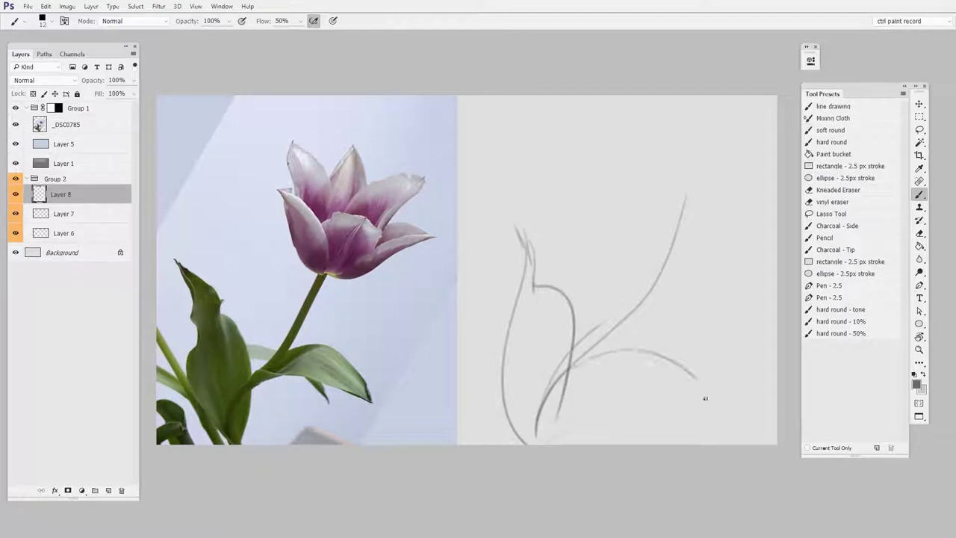
{"action": "left_click_drag", "start_coordinate": [617, 315], "coordinate": [691, 380]}
{"action": "left_click_drag", "start_coordinate": [683, 332], "coordinate": [687, 400]}
{"action": "left_click_drag", "start_coordinate": [677, 364], "coordinate": [693, 375]}
Sketch the flower's cup-shaped base with the pointed left petal, rounded front petal and outward-pointing lower right petal.
{"action": "left_click_drag", "start_coordinate": [649, 240], "coordinate": [715, 245]}
{"action": "left_click_drag", "start_coordinate": [636, 206], "coordinate": [722, 222]}
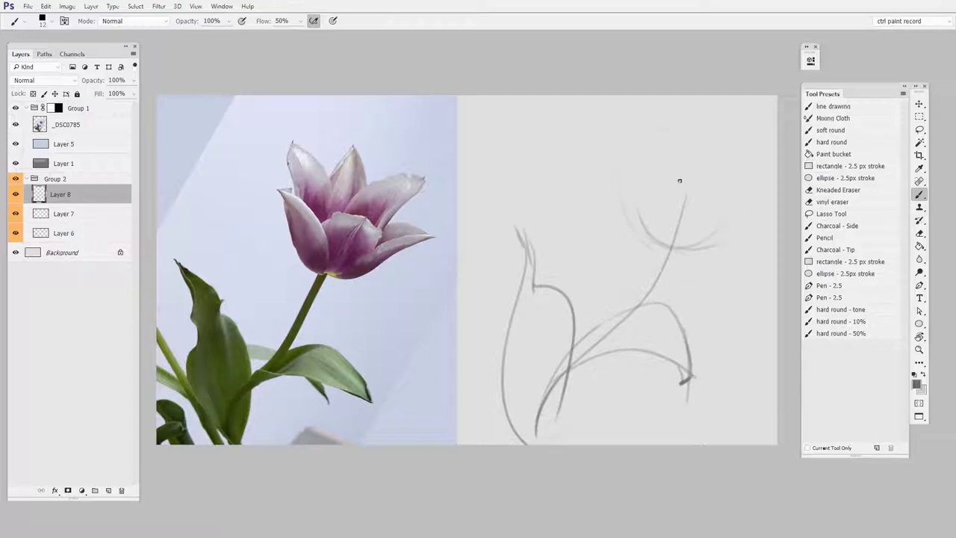
{"action": "left_click_drag", "start_coordinate": [619, 137], "coordinate": [657, 240]}
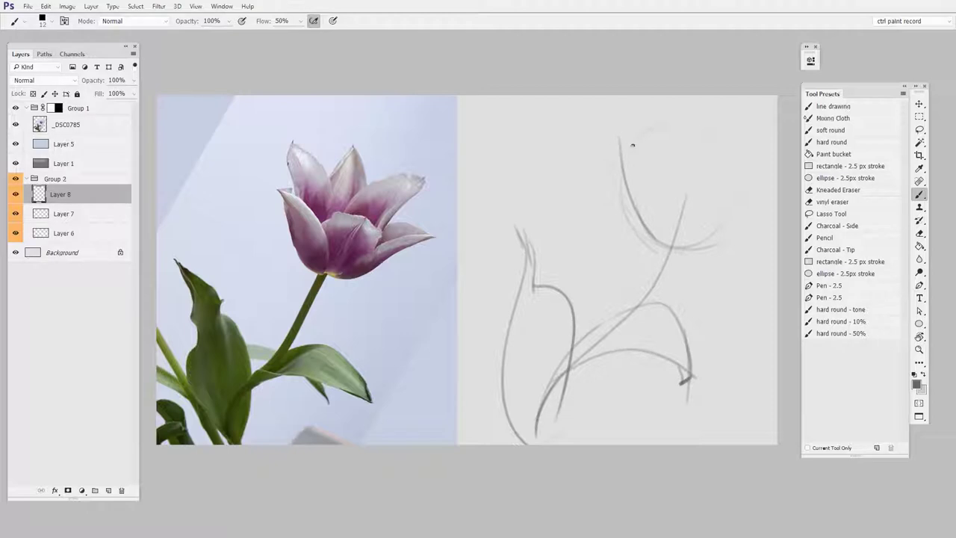
{"action": "left_click_drag", "start_coordinate": [619, 137], "coordinate": [675, 233]}
{"action": "mouse_move", "coordinate": [675, 168]}
{"action": "left_mouse_down"}
{"action": "mouse_move", "coordinate": [706, 169]}
{"action": "mouse_move", "coordinate": [717, 220]}
{"action": "mouse_move", "coordinate": [773, 210]}
{"action": "left_mouse_up"}
{"action": "left_click_drag", "start_coordinate": [719, 200], "coordinate": [761, 211]}
{"action": "left_click_drag", "start_coordinate": [658, 240], "coordinate": [776, 212]}
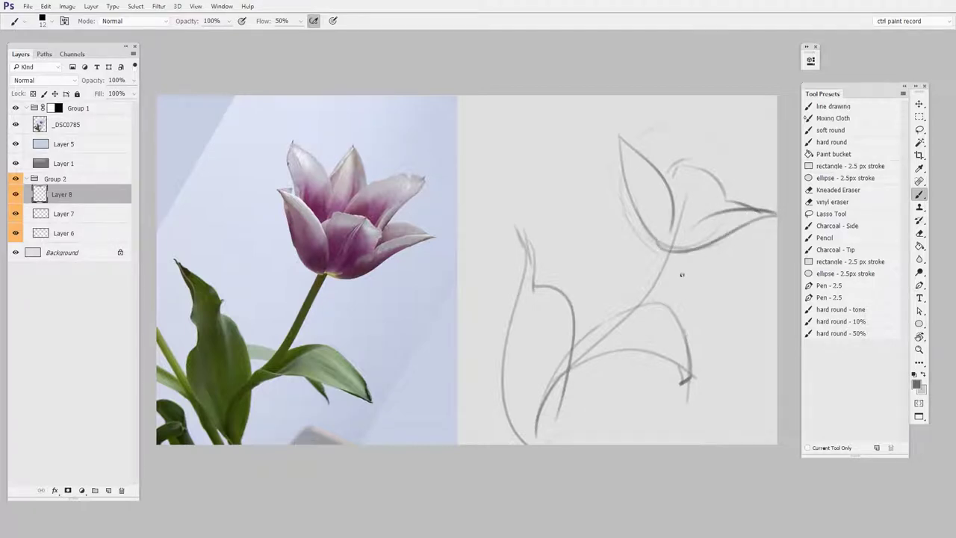
Erase the stem line through the flower, lighten the lower right petal's edge, and redraw the flower's bottom curve.
{"action": "key", "text": "e"}
{"action": "left_click_drag", "start_coordinate": [711, 263], "coordinate": [675, 272]}
{"action": "mouse_move", "coordinate": [772, 217]}
{"action": "left_mouse_down"}
{"action": "mouse_move", "coordinate": [663, 266]}
{"action": "mouse_move", "coordinate": [707, 245]}
{"action": "left_mouse_up"}
{"action": "key", "text": "b"}
{"action": "left_click_drag", "start_coordinate": [646, 240], "coordinate": [717, 241]}
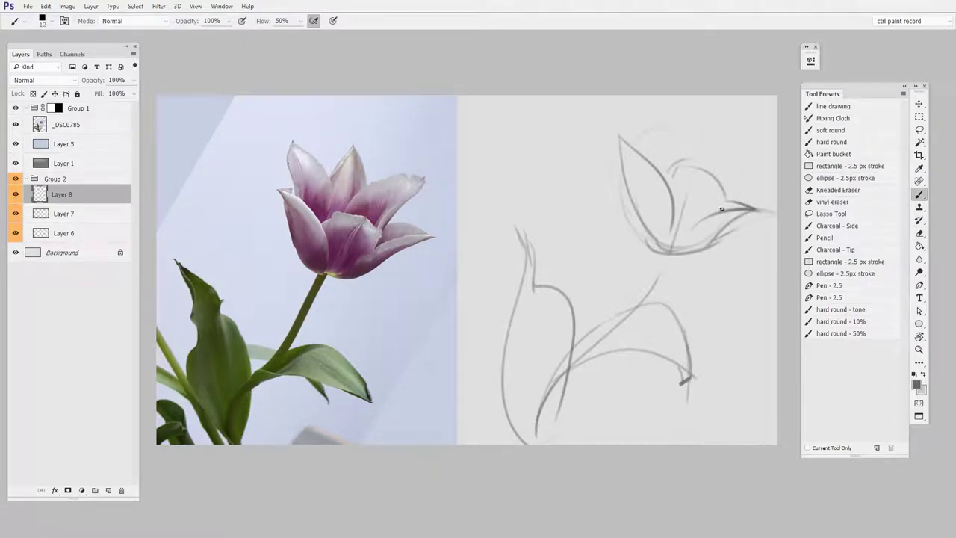
Sketch the three back petals rising behind the front petals: curled right, pointed middle and tall left.
{"action": "mouse_move", "coordinate": [729, 192]}
{"action": "left_mouse_down"}
{"action": "mouse_move", "coordinate": [750, 152]}
{"action": "mouse_move", "coordinate": [770, 157]}
{"action": "left_mouse_up"}
{"action": "key", "text": "ctrl+z"}
{"action": "left_click_drag", "start_coordinate": [699, 177], "coordinate": [755, 164]}
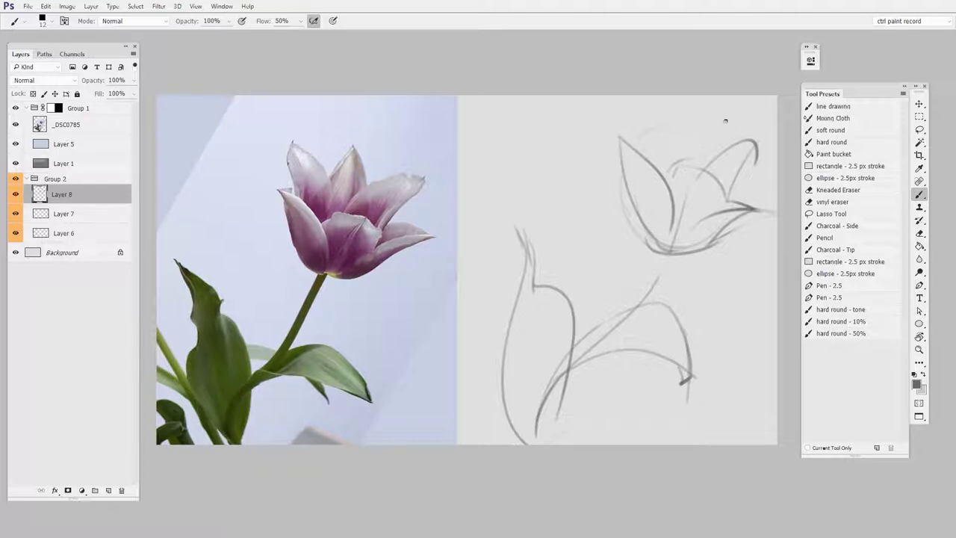
{"action": "mouse_move", "coordinate": [723, 109]}
{"action": "left_mouse_down"}
{"action": "mouse_move", "coordinate": [728, 154]}
{"action": "mouse_move", "coordinate": [676, 152]}
{"action": "left_mouse_up"}
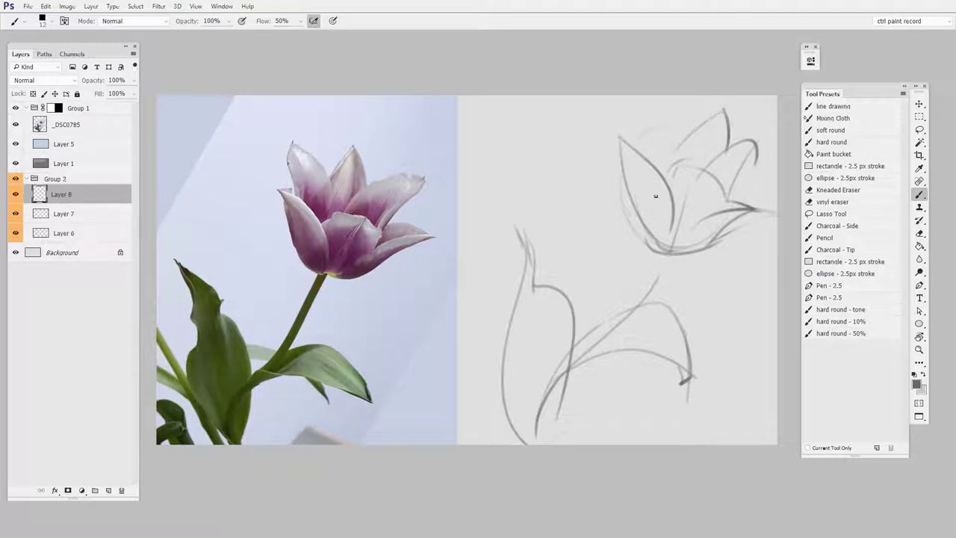
{"action": "mouse_move", "coordinate": [646, 104]}
{"action": "left_mouse_down"}
{"action": "mouse_move", "coordinate": [647, 130]}
{"action": "mouse_move", "coordinate": [661, 105]}
{"action": "mouse_move", "coordinate": [681, 176]}
{"action": "mouse_move", "coordinate": [674, 181]}
{"action": "mouse_move", "coordinate": [704, 171]}
{"action": "left_mouse_up"}
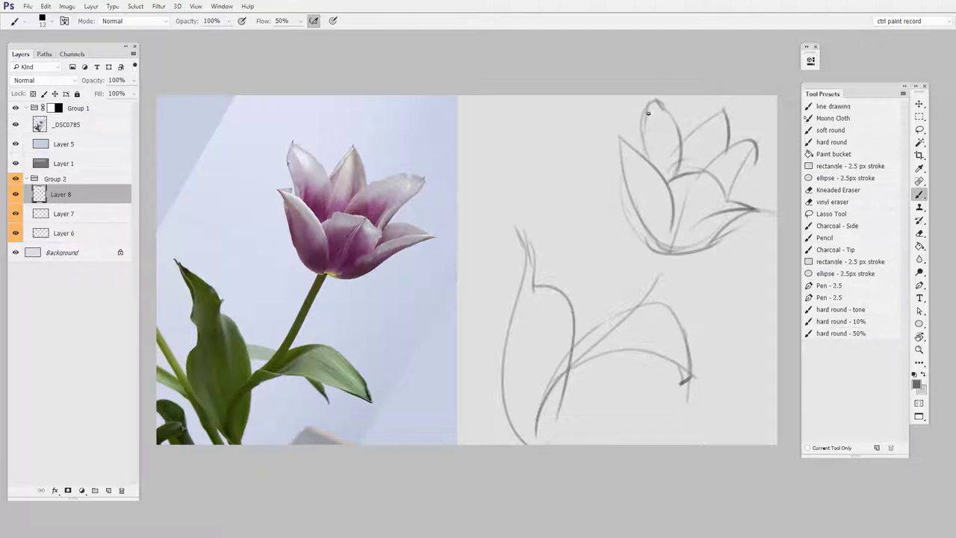
{"action": "mouse_move", "coordinate": [647, 155]}
{"action": "left_mouse_down"}
{"action": "mouse_move", "coordinate": [642, 126]}
{"action": "mouse_move", "coordinate": [659, 103]}
{"action": "mouse_move", "coordinate": [647, 150]}
{"action": "mouse_move", "coordinate": [658, 101]}
{"action": "left_mouse_up"}
{"action": "key", "text": "ctrl+z"}
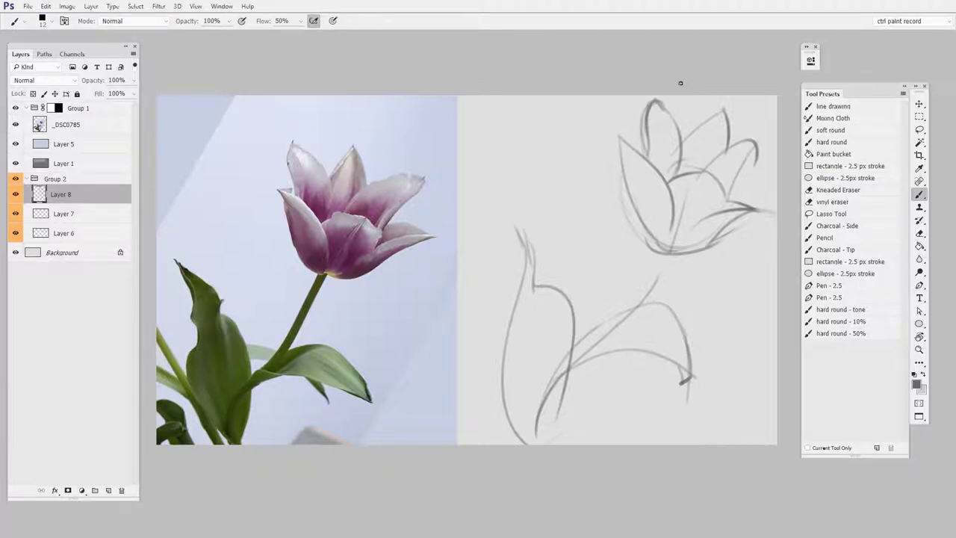
Scale the whole tulip sketch down to about 89% so it fits inside the canvas.
{"action": "key", "text": "e"}
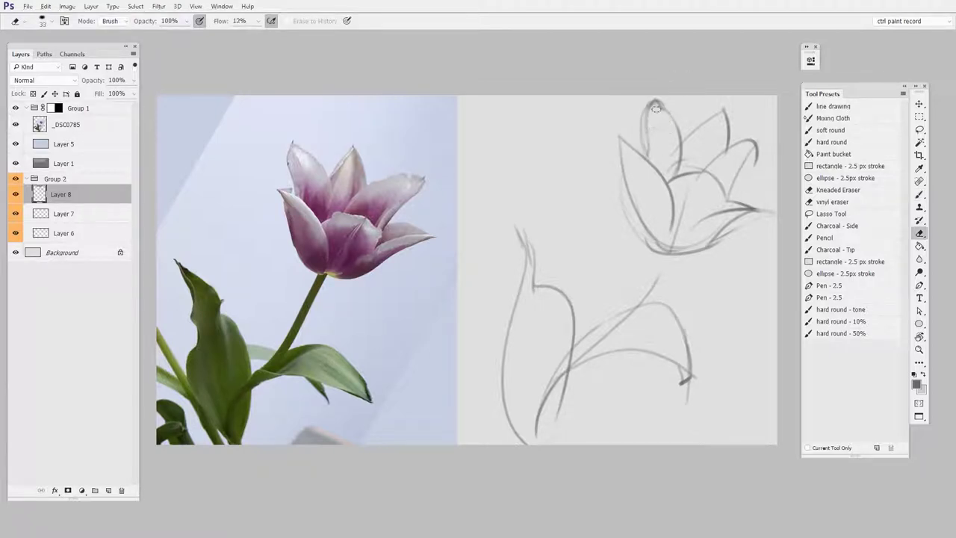
{"action": "key", "text": "ctrl+t"}
{"action": "left_click_drag", "start_coordinate": [778, 95], "coordinate": [746, 133]}
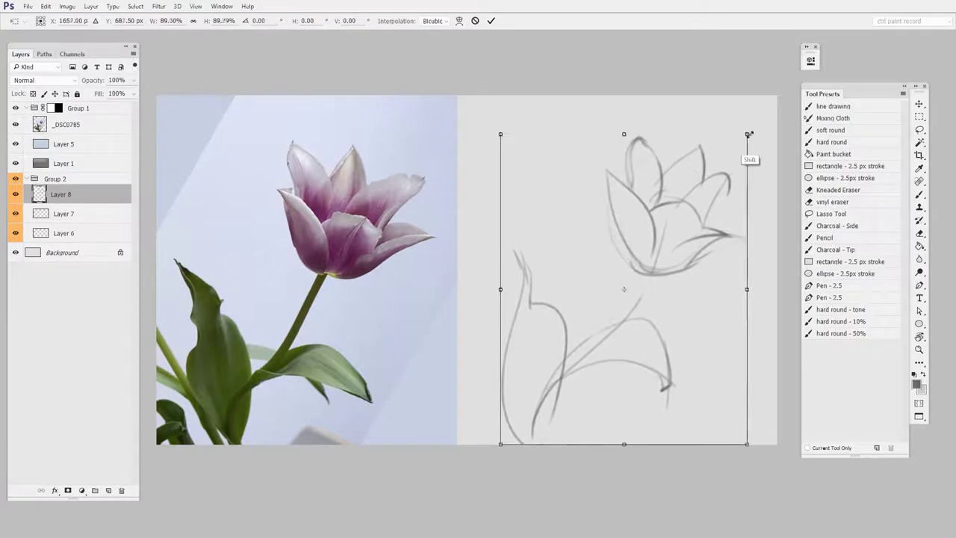
{"action": "key", "text": "Return"}
Refine the curled tip of the right back petal and strengthen the front petal's right edge.
{"action": "key", "text": "b"}
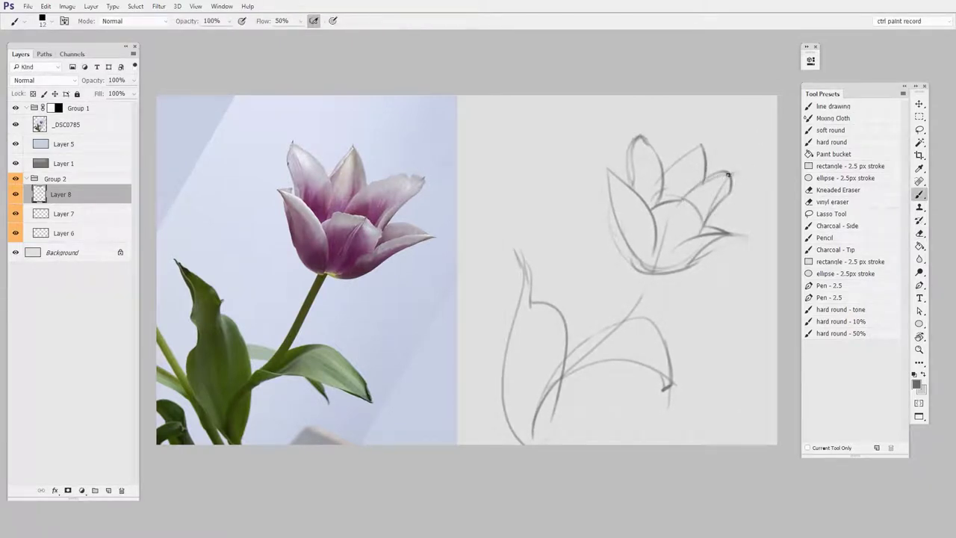
{"action": "key", "text": "e"}
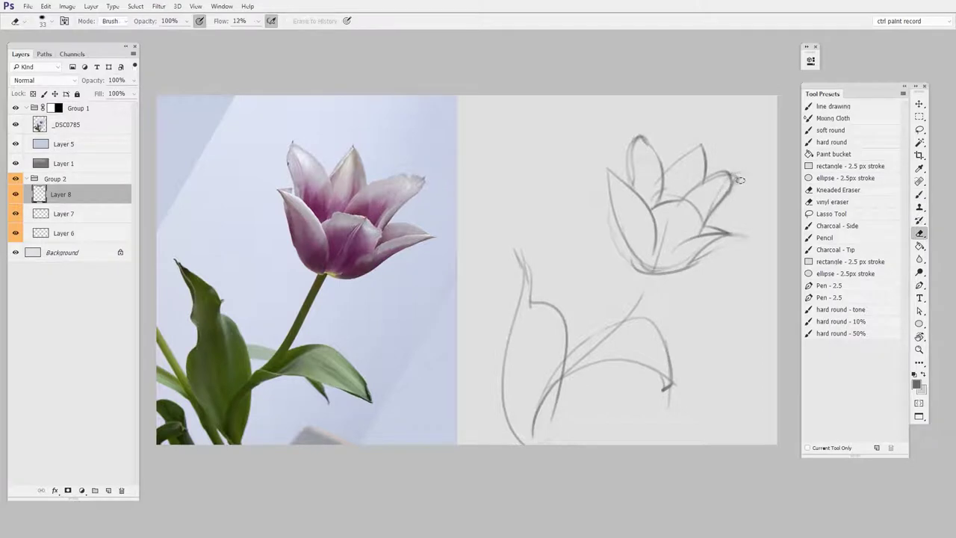
{"action": "key", "text": "b"}
{"action": "mouse_move", "coordinate": [693, 209]}
{"action": "left_mouse_down"}
{"action": "mouse_move", "coordinate": [673, 249]}
{"action": "mouse_move", "coordinate": [661, 253]}
{"action": "mouse_move", "coordinate": [700, 241]}
{"action": "left_mouse_up"}
{"action": "key", "text": "e"}
Redraw and darken the lower right petal from the flower's base to its tip, cleaning its underside with the eraser.
{"action": "key", "text": "b"}
{"action": "left_click_drag", "start_coordinate": [662, 271], "coordinate": [719, 236]}
{"action": "key", "text": "ctrl+z"}
{"action": "mouse_move", "coordinate": [666, 270]}
{"action": "left_mouse_down"}
{"action": "mouse_move", "coordinate": [737, 240]}
{"action": "mouse_move", "coordinate": [673, 260]}
{"action": "mouse_move", "coordinate": [665, 273]}
{"action": "mouse_move", "coordinate": [712, 246]}
{"action": "mouse_move", "coordinate": [746, 237]}
{"action": "mouse_move", "coordinate": [688, 270]}
{"action": "mouse_move", "coordinate": [754, 239]}
{"action": "left_mouse_up"}
{"action": "key", "text": "e"}
{"action": "key", "text": "b"}
{"action": "left_click_drag", "start_coordinate": [691, 261], "coordinate": [748, 235]}
{"action": "key", "text": "e"}
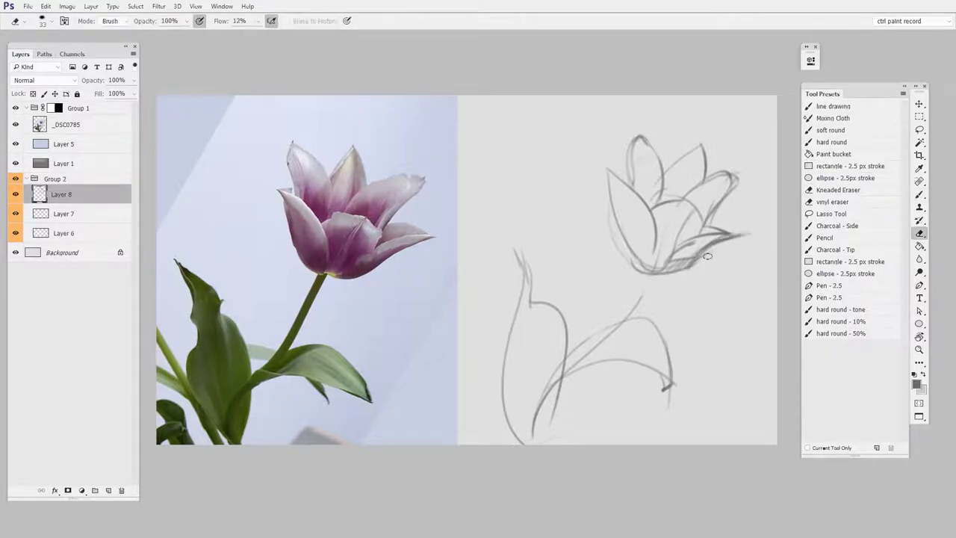
Shade the left petal with lengthwise strokes, darken its outer edge, and soften stray marks with the eraser.
{"action": "key", "text": "b"}
{"action": "left_click_drag", "start_coordinate": [611, 172], "coordinate": [647, 252]}
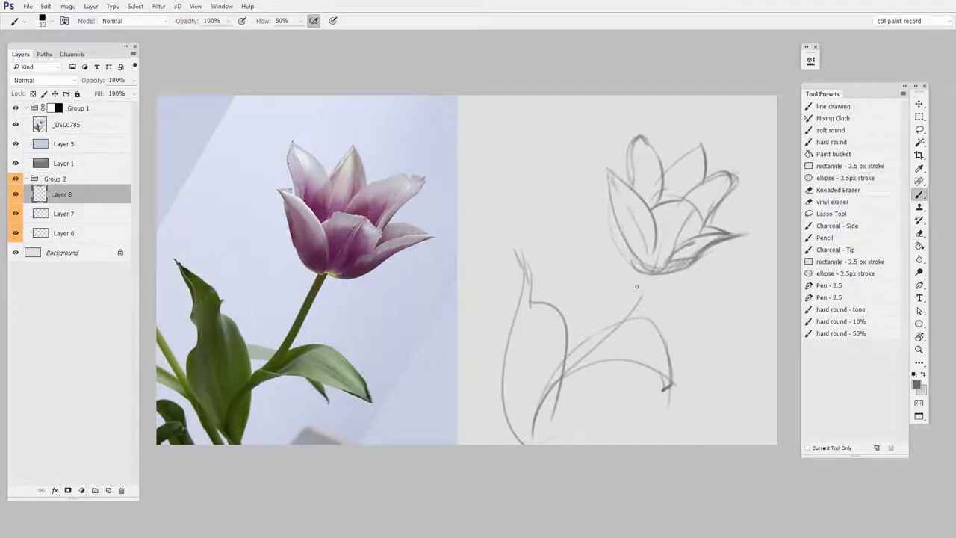
{"action": "mouse_move", "coordinate": [617, 192]}
{"action": "left_mouse_down"}
{"action": "mouse_move", "coordinate": [625, 229]}
{"action": "mouse_move", "coordinate": [634, 222]}
{"action": "mouse_move", "coordinate": [650, 273]}
{"action": "left_mouse_up"}
{"action": "key", "text": "e"}
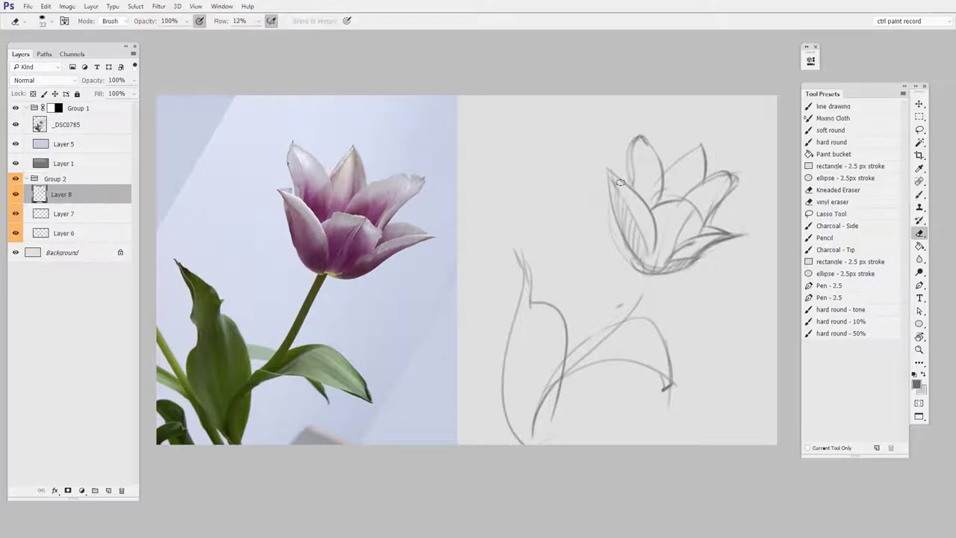
{"action": "key", "text": "b"}
{"action": "mouse_move", "coordinate": [611, 190]}
{"action": "left_mouse_down"}
{"action": "mouse_move", "coordinate": [620, 236]}
{"action": "mouse_move", "coordinate": [636, 255]}
{"action": "left_mouse_up"}
{"action": "mouse_move", "coordinate": [650, 210]}
{"action": "left_mouse_down"}
{"action": "mouse_move", "coordinate": [647, 268]}
{"action": "mouse_move", "coordinate": [680, 218]}
{"action": "mouse_move", "coordinate": [649, 262]}
{"action": "left_mouse_up"}
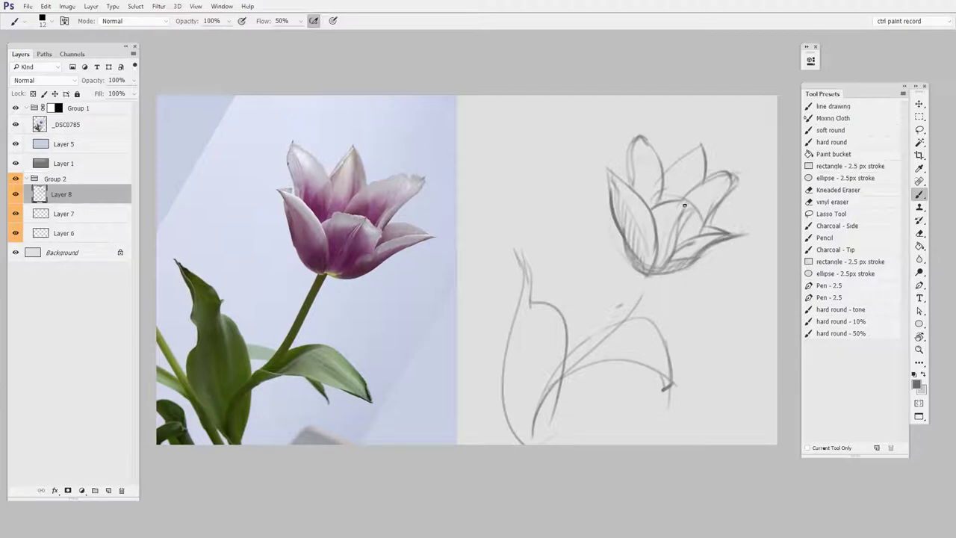
Shade inside the right back petal below its curled tip and lighten the marks around the back petals.
{"action": "mouse_move", "coordinate": [698, 189]}
{"action": "left_mouse_down"}
{"action": "mouse_move", "coordinate": [703, 213]}
{"action": "mouse_move", "coordinate": [729, 180]}
{"action": "mouse_move", "coordinate": [679, 213]}
{"action": "mouse_move", "coordinate": [691, 207]}
{"action": "mouse_move", "coordinate": [698, 226]}
{"action": "mouse_move", "coordinate": [686, 208]}
{"action": "mouse_move", "coordinate": [703, 206]}
{"action": "mouse_move", "coordinate": [703, 223]}
{"action": "mouse_move", "coordinate": [725, 199]}
{"action": "left_mouse_up"}
{"action": "key", "text": "e"}
{"action": "key", "text": "b"}
{"action": "key", "text": "e"}
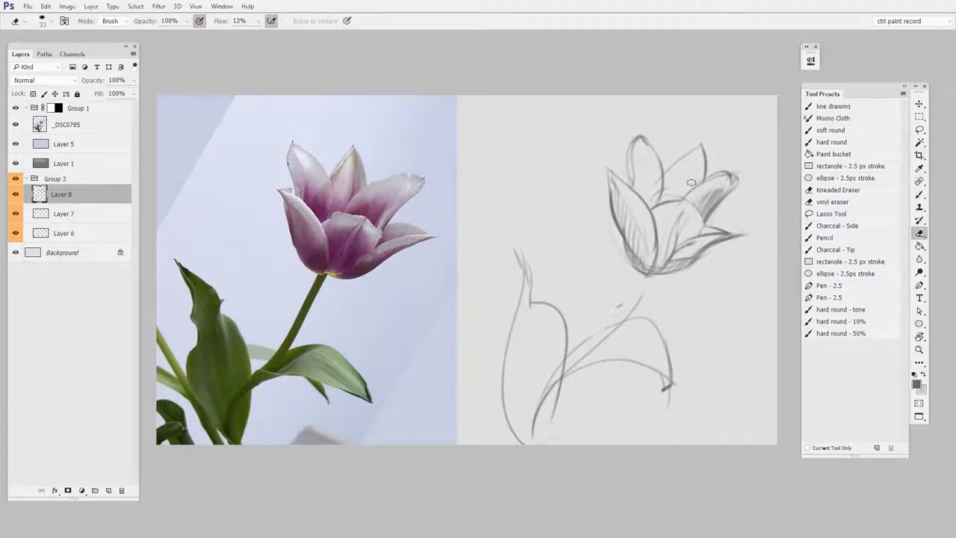
Reinforce the arching right leaf's outline with darker strokes from its base to the drooping tip.
{"action": "key", "text": "b"}
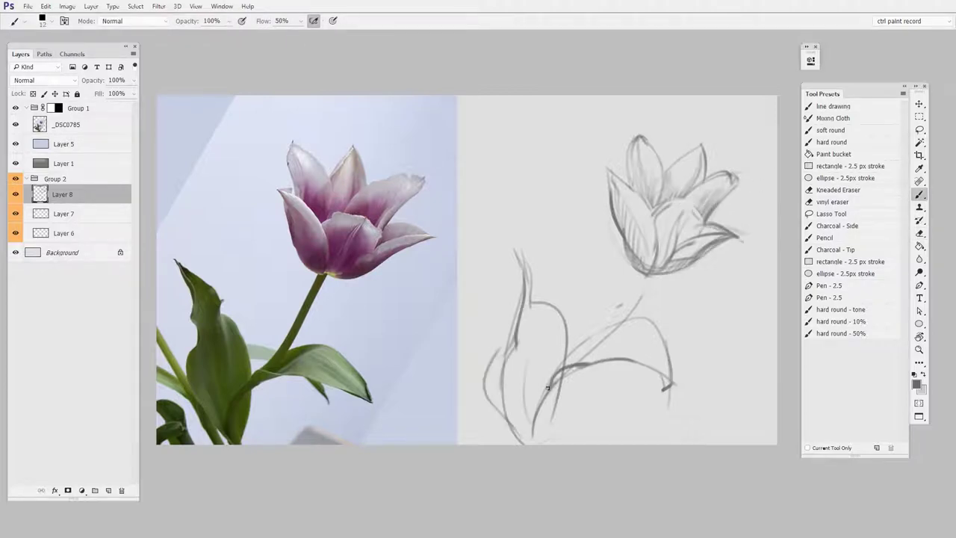
{"action": "mouse_move", "coordinate": [547, 386]}
{"action": "left_mouse_down"}
{"action": "mouse_move", "coordinate": [613, 332]}
{"action": "mouse_move", "coordinate": [678, 347]}
{"action": "mouse_move", "coordinate": [663, 412]}
{"action": "left_mouse_up"}
{"action": "key", "text": "e"}
{"action": "key", "text": "b"}
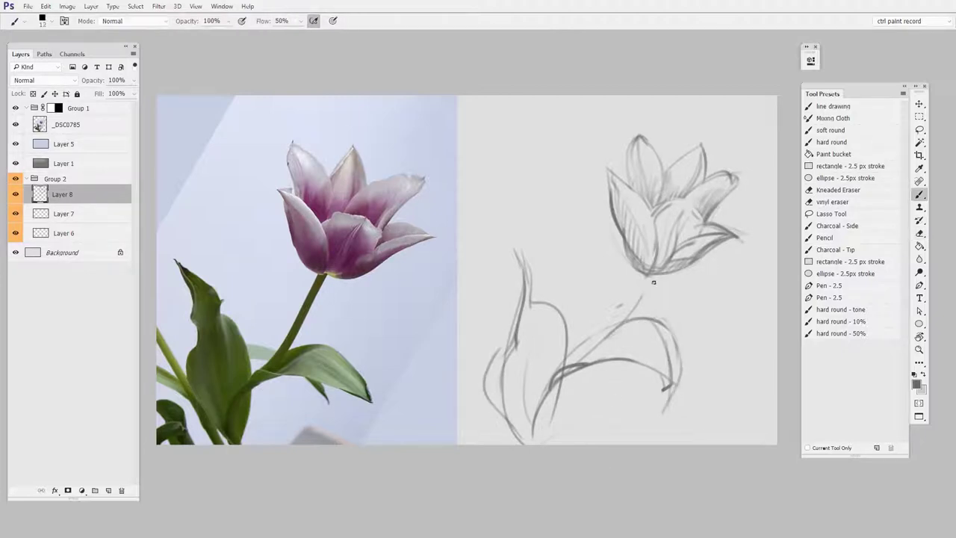
Redraw the stem from the flower's base down to the leaf junction and clean up the overlapping lines.
{"action": "left_click_drag", "start_coordinate": [645, 286], "coordinate": [579, 363]}
{"action": "left_click_drag", "start_coordinate": [645, 277], "coordinate": [567, 365]}
{"action": "key", "text": "ctrl+z"}
{"action": "mouse_move", "coordinate": [646, 274]}
{"action": "left_mouse_down"}
{"action": "mouse_move", "coordinate": [566, 358]}
{"action": "mouse_move", "coordinate": [624, 350]}
{"action": "mouse_move", "coordinate": [617, 403]}
{"action": "left_mouse_up"}
{"action": "key", "text": "e"}
On a new layer, sketch the small leaf curling behind and below the arching leaf, erasing the excess lines.
{"action": "key", "text": "ctrl+alt+shift+n"}
{"action": "key", "text": "b"}
{"action": "mouse_move", "coordinate": [572, 333]}
{"action": "left_mouse_down"}
{"action": "mouse_move", "coordinate": [621, 397]}
{"action": "mouse_move", "coordinate": [597, 403]}
{"action": "mouse_move", "coordinate": [619, 364]}
{"action": "mouse_move", "coordinate": [628, 377]}
{"action": "mouse_move", "coordinate": [599, 415]}
{"action": "mouse_move", "coordinate": [624, 359]}
{"action": "mouse_move", "coordinate": [601, 424]}
{"action": "mouse_move", "coordinate": [620, 365]}
{"action": "mouse_move", "coordinate": [614, 405]}
{"action": "left_mouse_up"}
{"action": "key", "text": "e"}
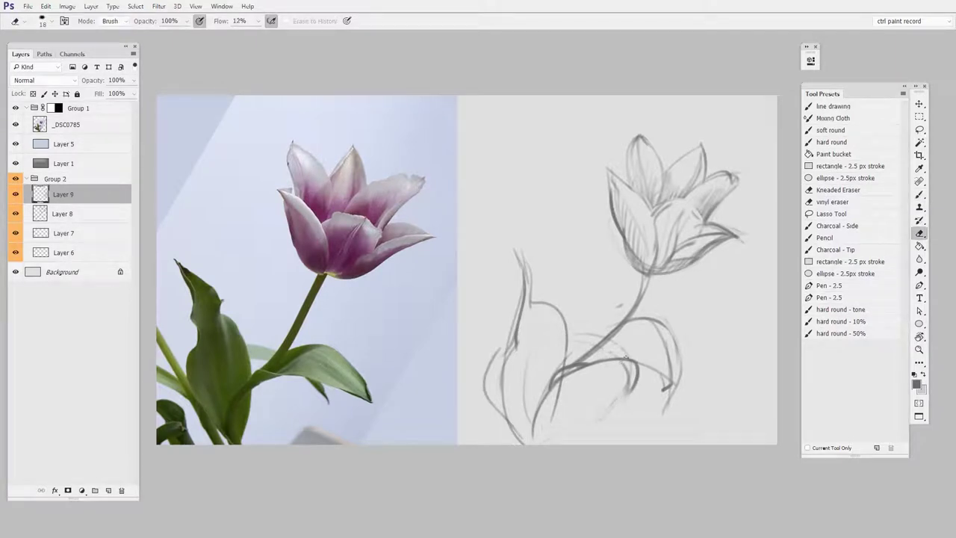
{"action": "key", "text": "b"}
{"action": "mouse_move", "coordinate": [566, 336]}
{"action": "left_mouse_down"}
{"action": "mouse_move", "coordinate": [603, 338]}
{"action": "mouse_move", "coordinate": [598, 343]}
{"action": "left_mouse_up"}
{"action": "key", "text": "e"}
Sketch the second stem and the partial leaf entering from the drawing area's left edge.
{"action": "key", "text": "b"}
{"action": "left_click_drag", "start_coordinate": [458, 268], "coordinate": [518, 442]}
{"action": "left_click_drag", "start_coordinate": [458, 287], "coordinate": [515, 439]}
{"action": "mouse_move", "coordinate": [460, 343]}
{"action": "left_mouse_down"}
{"action": "mouse_move", "coordinate": [487, 367]}
{"action": "mouse_move", "coordinate": [497, 423]}
{"action": "mouse_move", "coordinate": [473, 443]}
{"action": "left_mouse_up"}
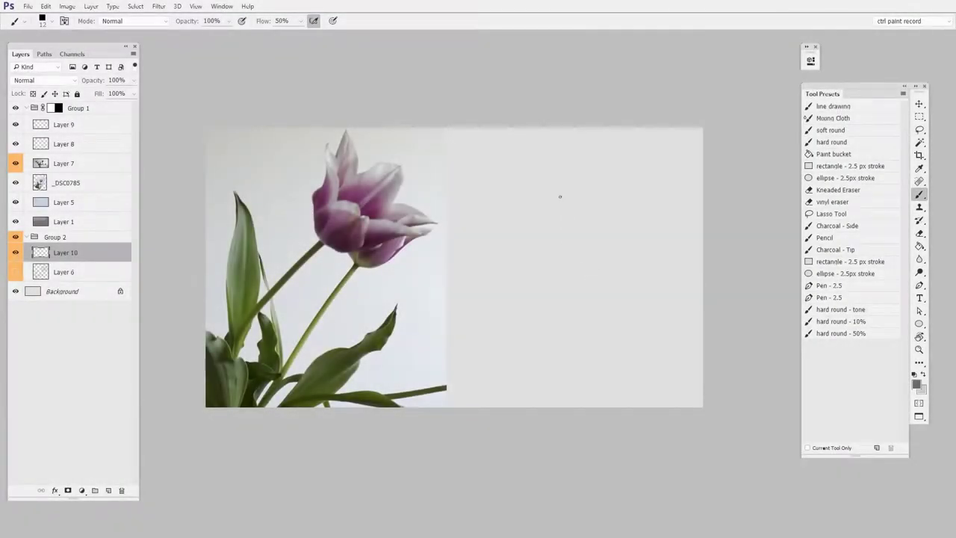
For the second tulip reference, sketch the flower's base curve, both slanting stems and the tall left leaf's edge.
{"action": "left_click_drag", "start_coordinate": [556, 203], "coordinate": [615, 252]}
{"action": "left_click_drag", "start_coordinate": [468, 314], "coordinate": [606, 202]}
{"action": "left_click_drag", "start_coordinate": [533, 384], "coordinate": [610, 219]}
{"action": "left_click_drag", "start_coordinate": [458, 211], "coordinate": [476, 314]}
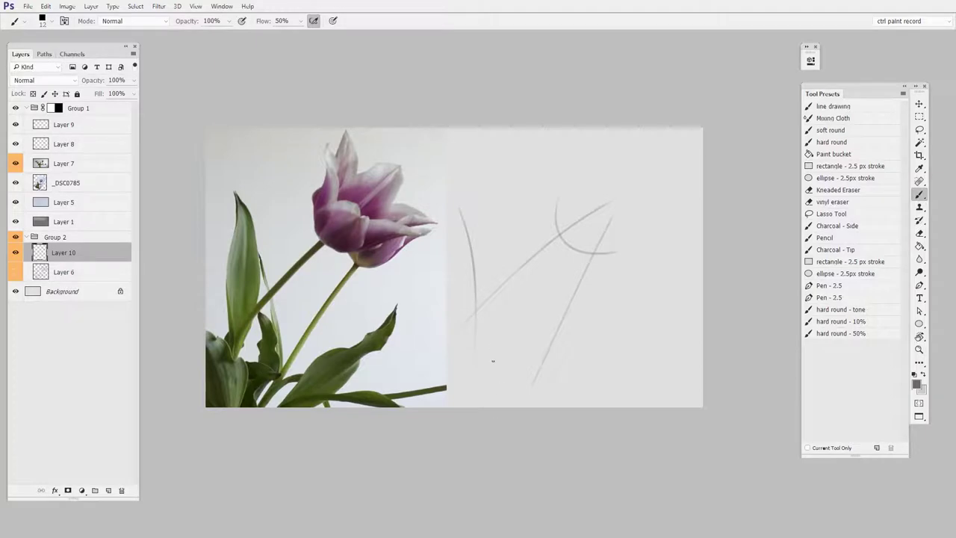
Sketch the outlines of the lower leaves, the flower's upper and right petals, and the remaining left-hand leaves.
{"action": "left_click_drag", "start_coordinate": [533, 383], "coordinate": [603, 328]}
{"action": "mouse_move", "coordinate": [635, 302]}
{"action": "left_mouse_down"}
{"action": "mouse_move", "coordinate": [525, 389]}
{"action": "mouse_move", "coordinate": [665, 411]}
{"action": "left_mouse_up"}
{"action": "left_click_drag", "start_coordinate": [584, 275], "coordinate": [542, 365]}
{"action": "mouse_move", "coordinate": [598, 153]}
{"action": "left_mouse_down"}
{"action": "mouse_move", "coordinate": [636, 207]}
{"action": "mouse_move", "coordinate": [616, 251]}
{"action": "left_mouse_up"}
{"action": "left_click_drag", "start_coordinate": [477, 238], "coordinate": [490, 348]}
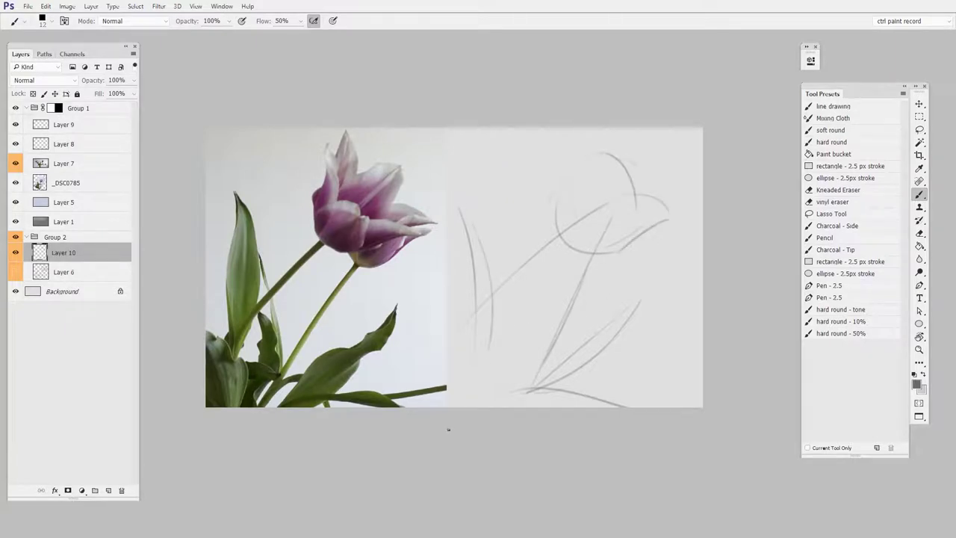
{"action": "left_click_drag", "start_coordinate": [448, 314], "coordinate": [499, 378]}
On a new layer, block in the large lower right leaf with the Charcoal - Side brush and erase its edges to shape.
{"action": "key", "text": "ctrl+shift+alt+n"}
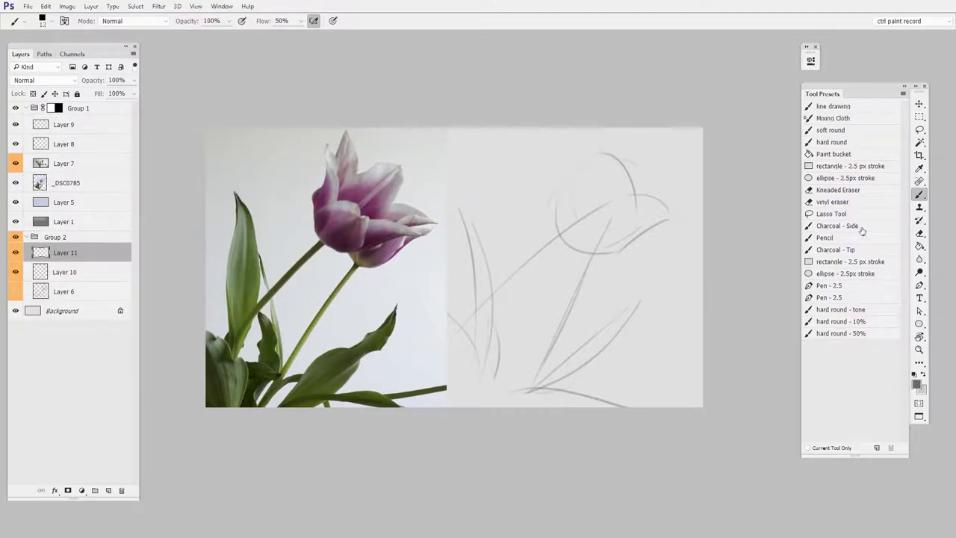
{"action": "left_click", "coordinate": [862, 230]}
{"action": "mouse_move", "coordinate": [522, 395]}
{"action": "left_mouse_down"}
{"action": "mouse_move", "coordinate": [651, 306]}
{"action": "mouse_move", "coordinate": [601, 371]}
{"action": "left_mouse_up"}
{"action": "key", "text": "e"}
{"action": "left_click_drag", "start_coordinate": [649, 331], "coordinate": [531, 418]}
{"action": "left_click_drag", "start_coordinate": [581, 324], "coordinate": [599, 376]}
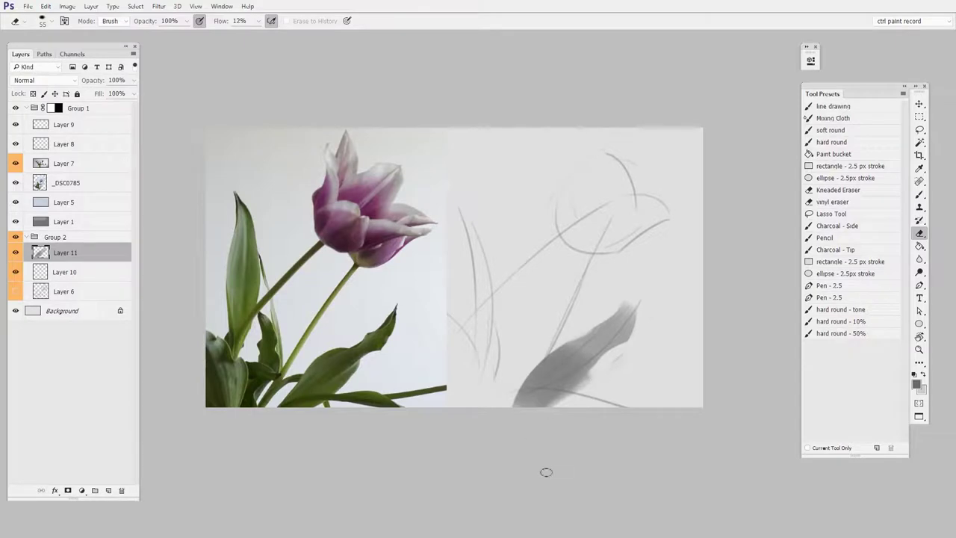
On a new layer, add darker tone across the base of the lower leaf and trim it with the eraser.
{"action": "key", "text": "ctrl+shift+alt+n"}
{"action": "key", "text": "b"}
{"action": "key", "text": "e"}
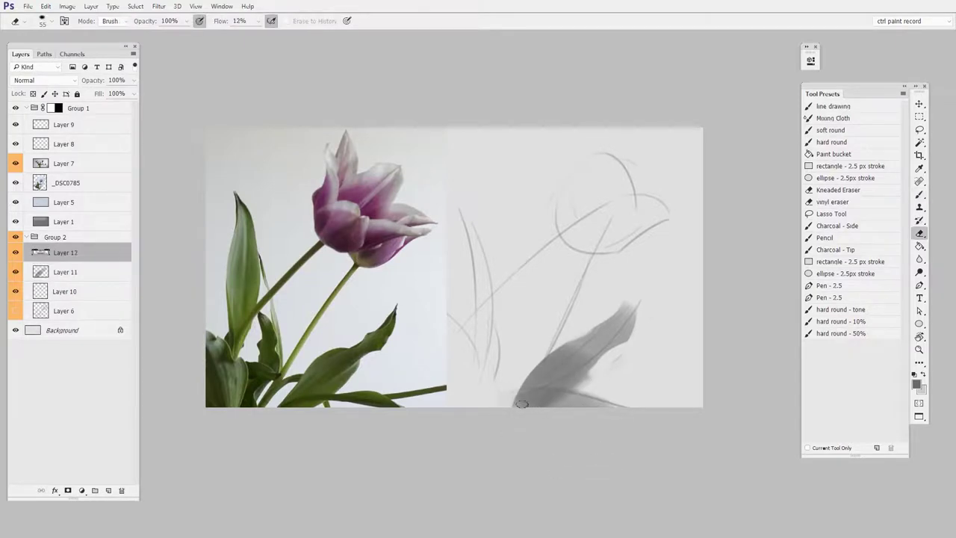
{"action": "left_click_drag", "start_coordinate": [516, 403], "coordinate": [640, 424]}
On a new layer, shade the short low leaf extending right from the base along the canvas's bottom edge.
{"action": "key", "text": "ctrl+shift+alt+n"}
{"action": "key", "text": "b"}
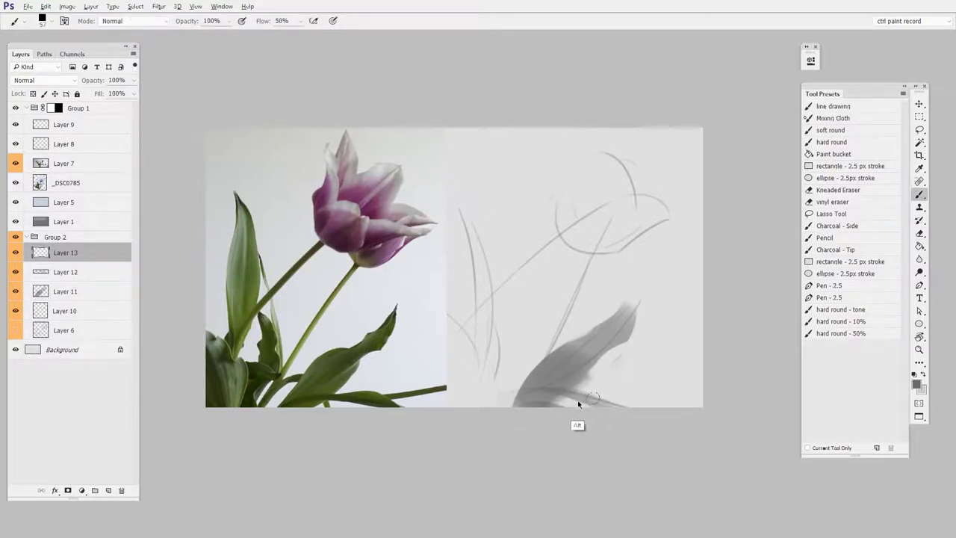
{"action": "left_click_drag", "start_coordinate": [558, 396], "coordinate": [625, 397]}
{"action": "key", "text": "e"}
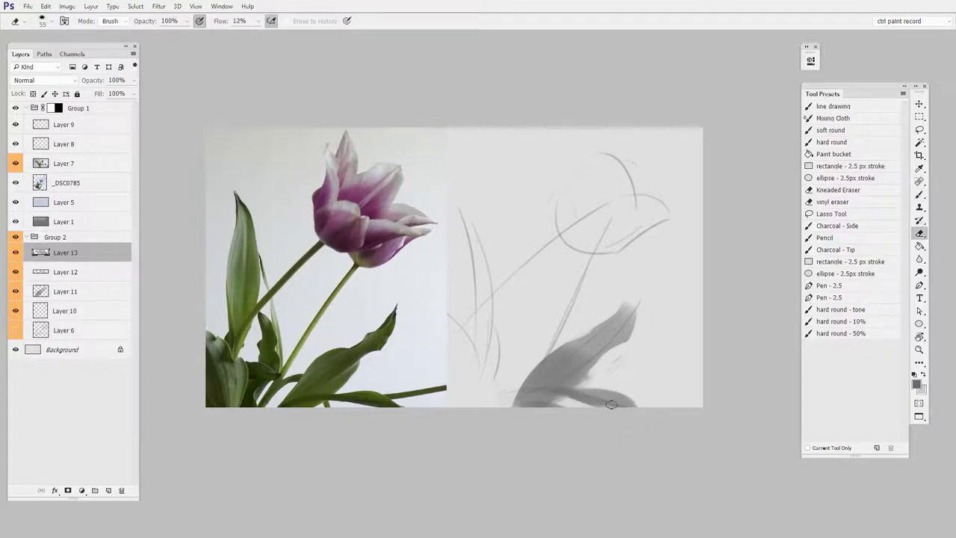
On a new layer, shade the thin stem reaching toward the canvas's right edge and erase above and below it.
{"action": "key", "text": "ctrl+shift+alt+n"}
{"action": "key", "text": "b"}
{"action": "mouse_move", "coordinate": [570, 392]}
{"action": "left_mouse_down"}
{"action": "mouse_move", "coordinate": [660, 390]}
{"action": "mouse_move", "coordinate": [708, 370]}
{"action": "mouse_move", "coordinate": [727, 349]}
{"action": "left_mouse_up"}
{"action": "key", "text": "e"}
{"action": "left_click_drag", "start_coordinate": [627, 400], "coordinate": [701, 383]}
{"action": "left_click_drag", "start_coordinate": [604, 383], "coordinate": [705, 358]}
On a new layer, block in the tall pointed left leaf with charcoal tone and erase its edges and highlights.
{"action": "key", "text": "ctrl+shift+alt+n"}
{"action": "key", "text": "b"}
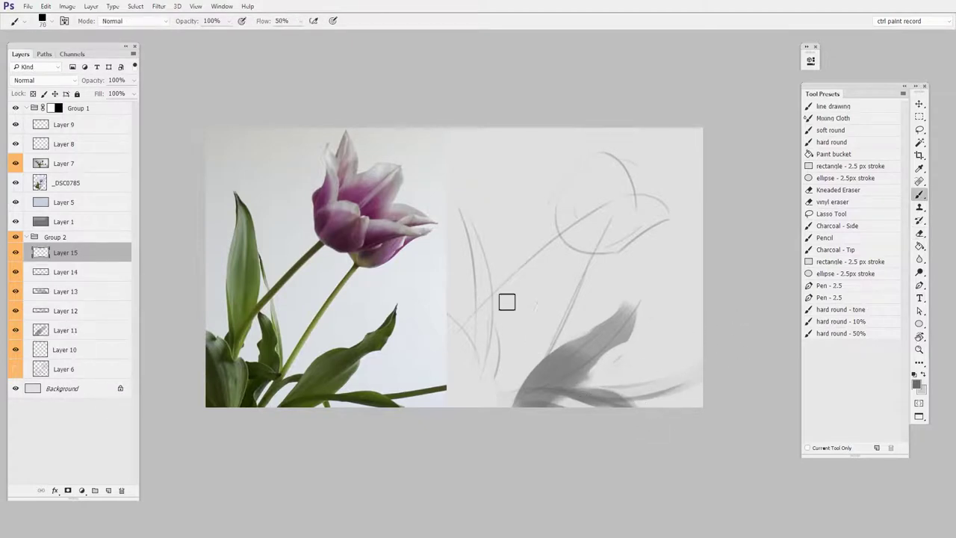
{"action": "mouse_move", "coordinate": [463, 200]}
{"action": "left_mouse_down"}
{"action": "mouse_move", "coordinate": [479, 331]}
{"action": "mouse_move", "coordinate": [505, 370]}
{"action": "left_mouse_up"}
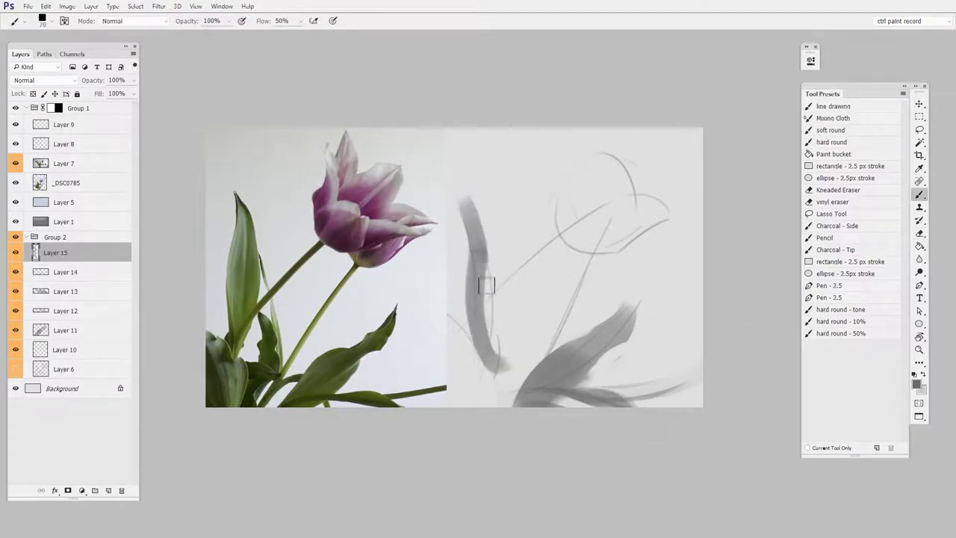
{"action": "left_click_drag", "start_coordinate": [480, 256], "coordinate": [503, 366]}
{"action": "key", "text": "e"}
{"action": "mouse_move", "coordinate": [463, 190]}
{"action": "left_mouse_down"}
{"action": "mouse_move", "coordinate": [497, 286]}
{"action": "mouse_move", "coordinate": [464, 212]}
{"action": "mouse_move", "coordinate": [487, 345]}
{"action": "left_mouse_up"}
{"action": "left_click_drag", "start_coordinate": [475, 238], "coordinate": [490, 350]}
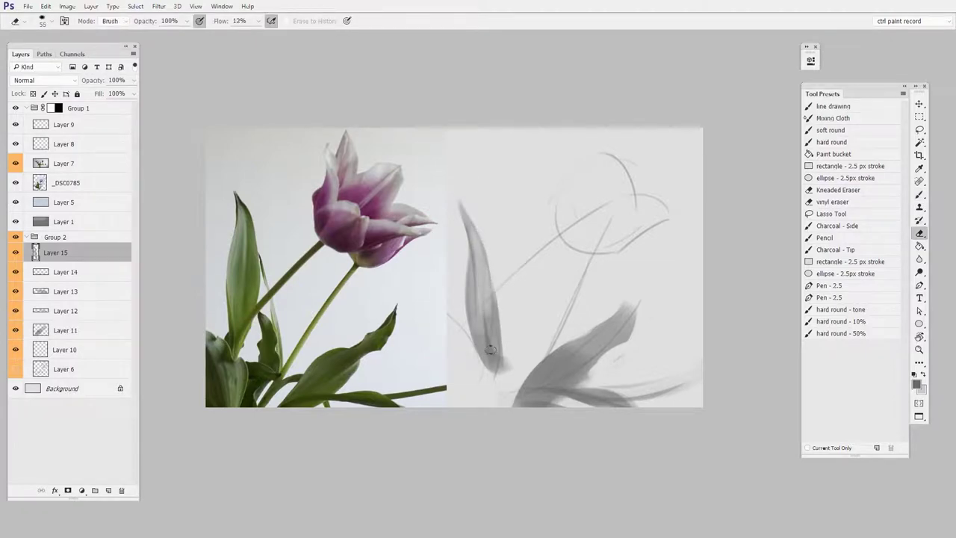
On a new layer, shade the left flower's slanting stem and fade its lower end where it crosses the tall leaf.
{"action": "mouse_move", "coordinate": [492, 259]}
{"action": "left_mouse_down"}
{"action": "mouse_move", "coordinate": [495, 383]}
{"action": "mouse_move", "coordinate": [481, 317]}
{"action": "mouse_move", "coordinate": [587, 236]}
{"action": "left_mouse_up"}
{"action": "key", "text": "ctrl+shift+alt+n"}
{"action": "key", "text": "b"}
{"action": "key", "text": "e"}
{"action": "mouse_move", "coordinate": [485, 340]}
{"action": "left_mouse_down"}
{"action": "mouse_move", "coordinate": [597, 218]}
{"action": "mouse_move", "coordinate": [522, 303]}
{"action": "left_mouse_up"}
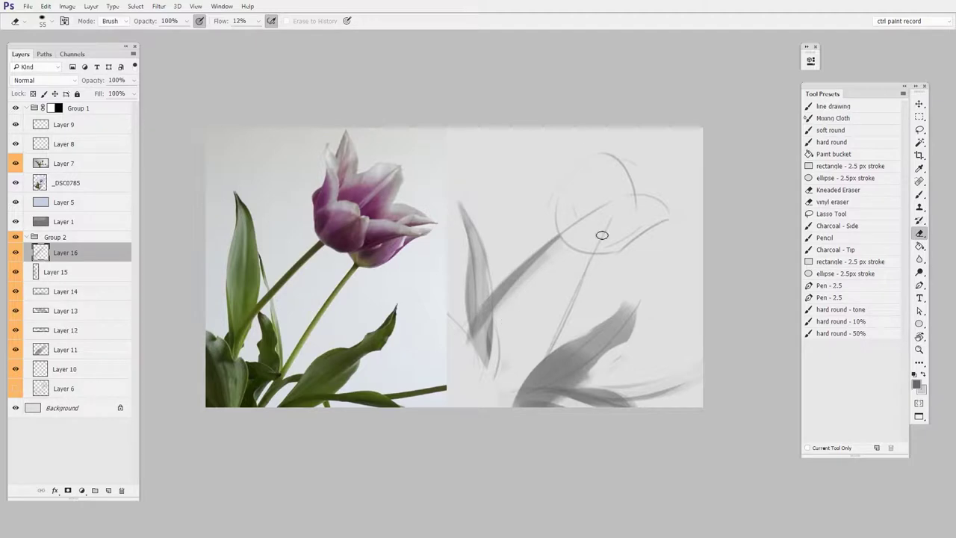
{"action": "left_click_drag", "start_coordinate": [472, 335], "coordinate": [512, 271]}
On a new layer, shade the broad dark leaves in the drawing's lower left corner and erase along their edges.
{"action": "key", "text": "ctrl+shift+alt+n"}
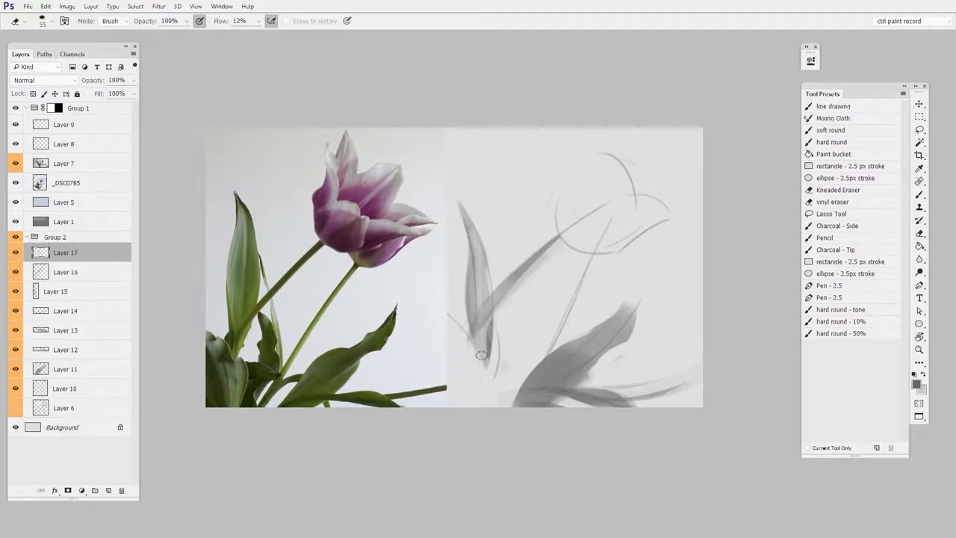
{"action": "key", "text": "b"}
{"action": "mouse_move", "coordinate": [441, 315]}
{"action": "left_mouse_down"}
{"action": "mouse_move", "coordinate": [485, 416]}
{"action": "mouse_move", "coordinate": [484, 451]}
{"action": "left_mouse_up"}
{"action": "left_click_drag", "start_coordinate": [439, 347], "coordinate": [455, 393]}
{"action": "mouse_move", "coordinate": [444, 315]}
{"action": "left_mouse_down"}
{"action": "mouse_move", "coordinate": [480, 429]}
{"action": "mouse_move", "coordinate": [490, 377]}
{"action": "mouse_move", "coordinate": [490, 400]}
{"action": "left_mouse_up"}
{"action": "key", "text": "e"}
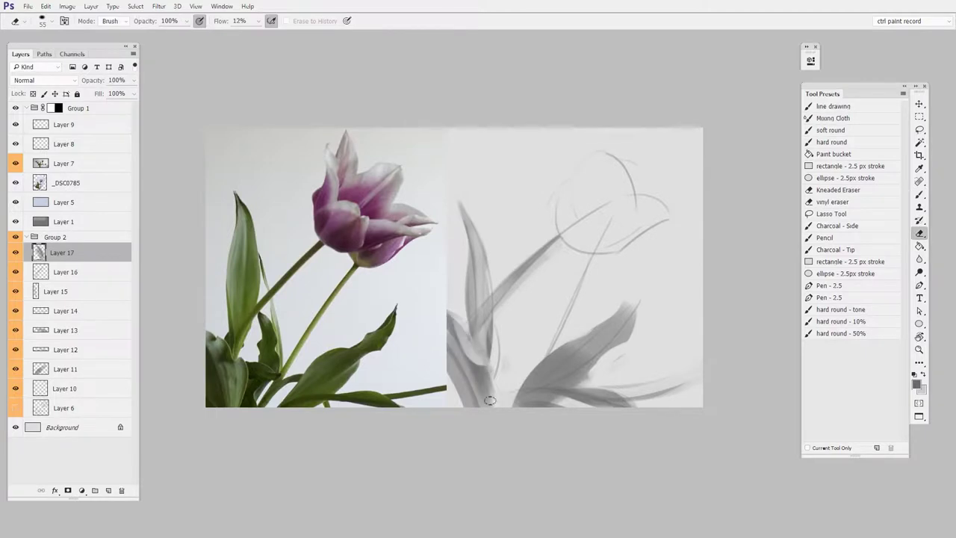
On a new layer, shade the small curled leaf between the tall leaf and the large right leaf, and erase its edges.
{"action": "key", "text": "b"}
{"action": "key", "text": "ctrl+shift+alt+n"}
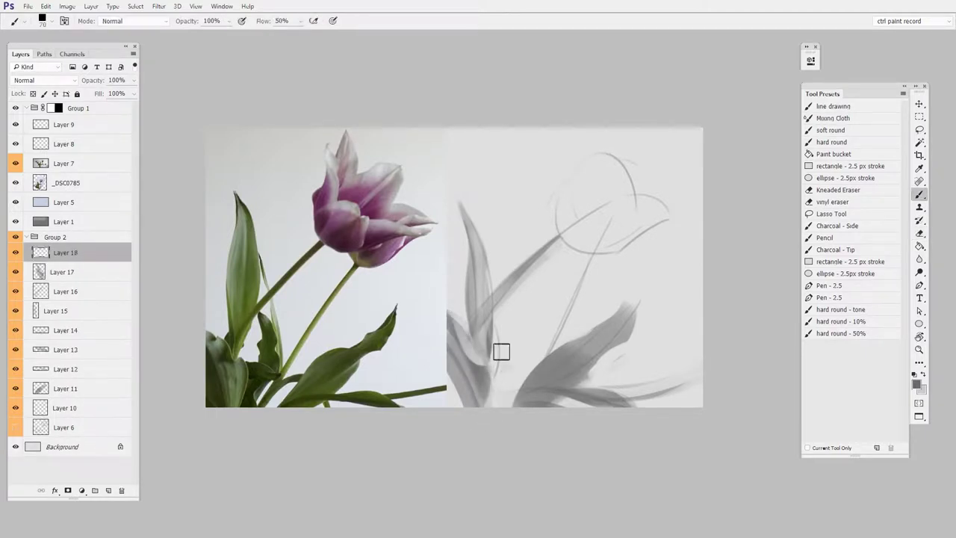
{"action": "mouse_move", "coordinate": [509, 318]}
{"action": "left_mouse_down"}
{"action": "mouse_move", "coordinate": [517, 355]}
{"action": "mouse_move", "coordinate": [502, 319]}
{"action": "mouse_move", "coordinate": [494, 378]}
{"action": "left_mouse_up"}
{"action": "key", "text": "e"}
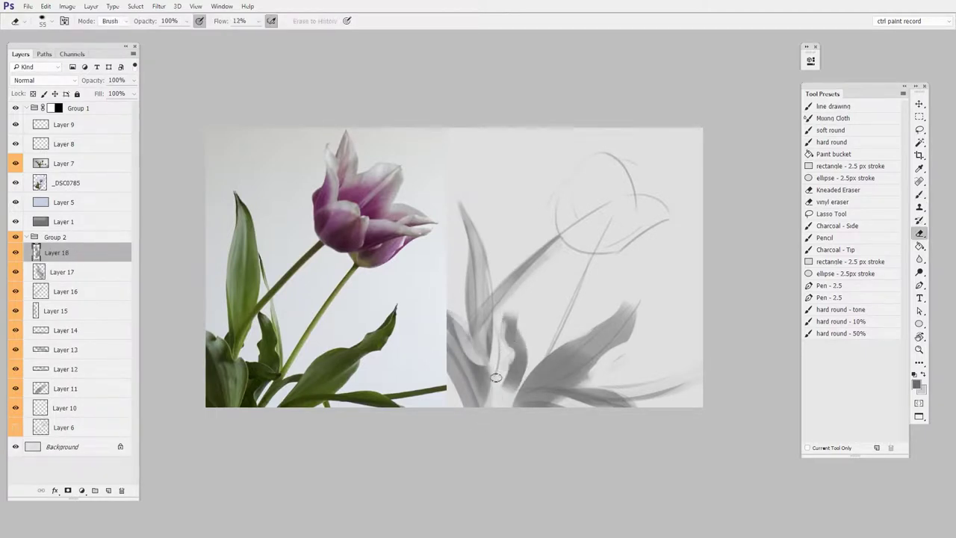
{"action": "mouse_move", "coordinate": [515, 313]}
{"action": "left_mouse_down"}
{"action": "mouse_move", "coordinate": [519, 349]}
{"action": "mouse_move", "coordinate": [520, 311]}
{"action": "mouse_move", "coordinate": [523, 327]}
{"action": "mouse_move", "coordinate": [491, 407]}
{"action": "mouse_move", "coordinate": [520, 302]}
{"action": "mouse_move", "coordinate": [513, 299]}
{"action": "mouse_move", "coordinate": [536, 356]}
{"action": "mouse_move", "coordinate": [535, 333]}
{"action": "mouse_move", "coordinate": [520, 392]}
{"action": "mouse_move", "coordinate": [531, 377]}
{"action": "mouse_move", "coordinate": [507, 392]}
{"action": "mouse_move", "coordinate": [496, 375]}
{"action": "mouse_move", "coordinate": [483, 402]}
{"action": "mouse_move", "coordinate": [510, 413]}
{"action": "mouse_move", "coordinate": [515, 382]}
{"action": "left_mouse_up"}
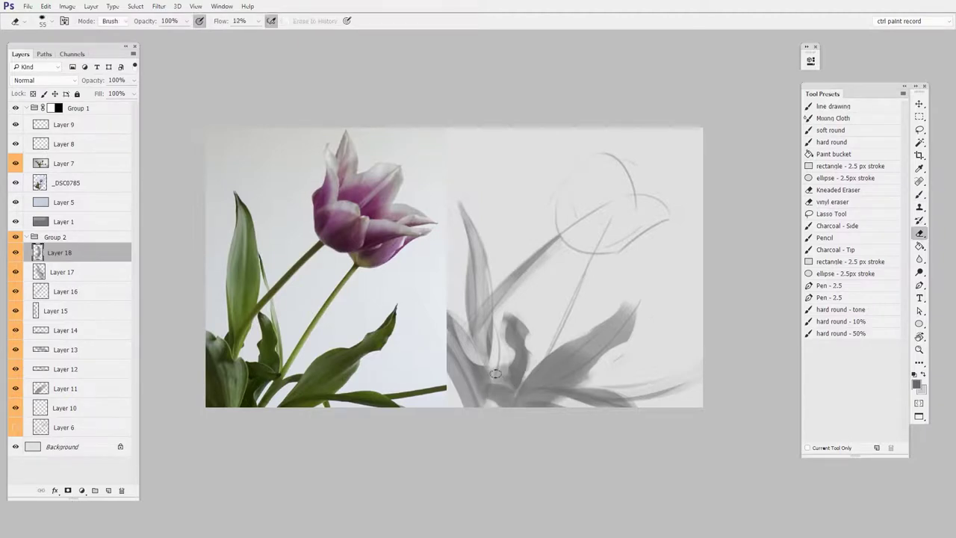
On a new layer, paint the thin curved leaf beside the tall leaf with a size 40 brush and erase it to a faint sliver.
{"action": "key", "text": "b"}
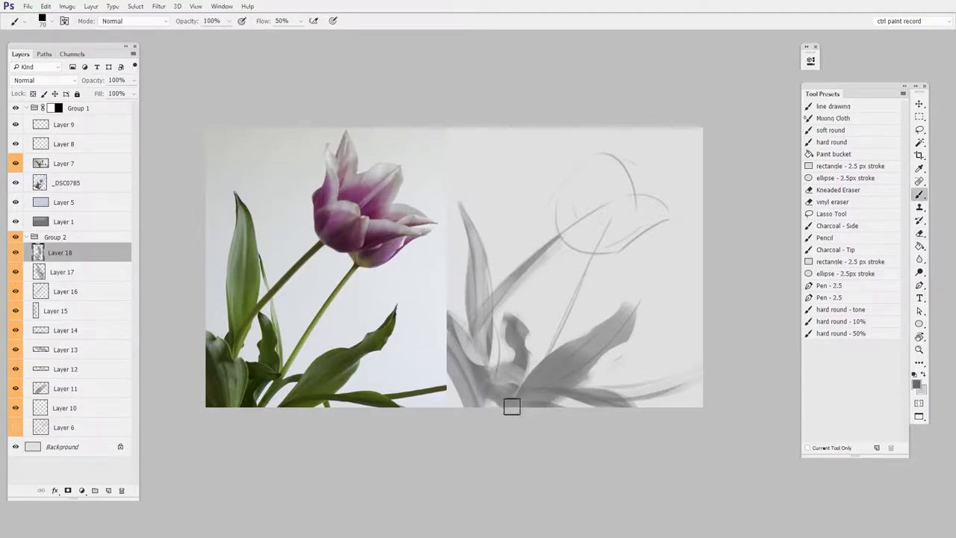
{"action": "key", "text": "ctrl+shift+alt+n"}
{"action": "key", "text": "bracketleft"}
{"action": "key", "text": "bracketleft"}
{"action": "key", "text": "bracketleft"}
{"action": "left_click_drag", "start_coordinate": [491, 249], "coordinate": [511, 314]}
{"action": "key", "text": "e"}
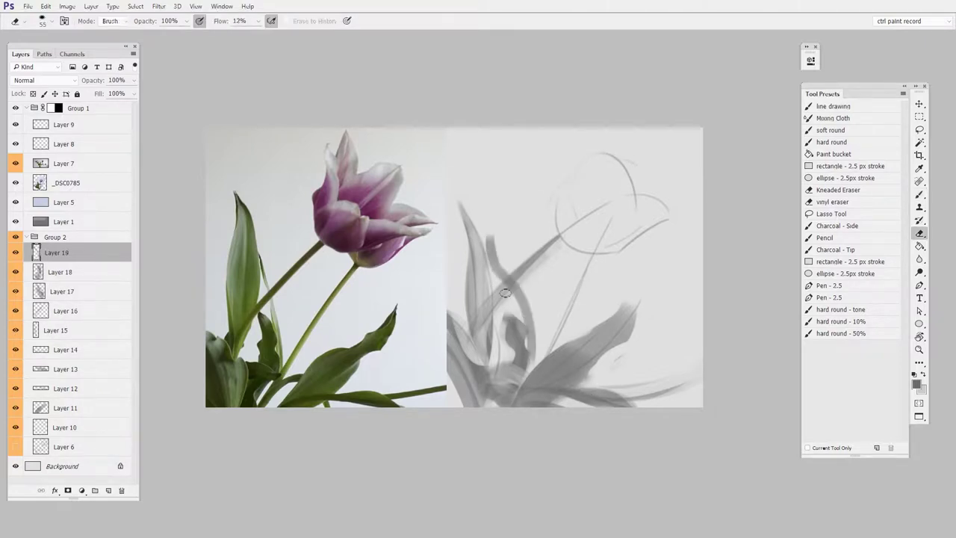
{"action": "left_click_drag", "start_coordinate": [486, 242], "coordinate": [529, 381]}
{"action": "mouse_move", "coordinate": [489, 235]}
{"action": "left_mouse_down"}
{"action": "mouse_move", "coordinate": [539, 350]}
{"action": "mouse_move", "coordinate": [522, 388]}
{"action": "left_mouse_up"}
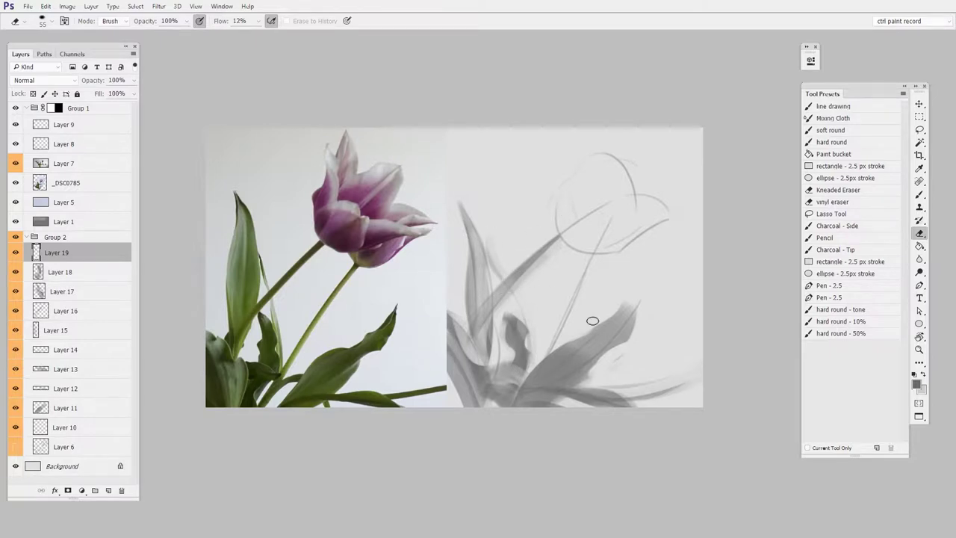
On a new layer, shade the flower's dark outer left petal and the upright petal beside it.
{"action": "key", "text": "b"}
{"action": "key", "text": "ctrl+shift+alt+n"}
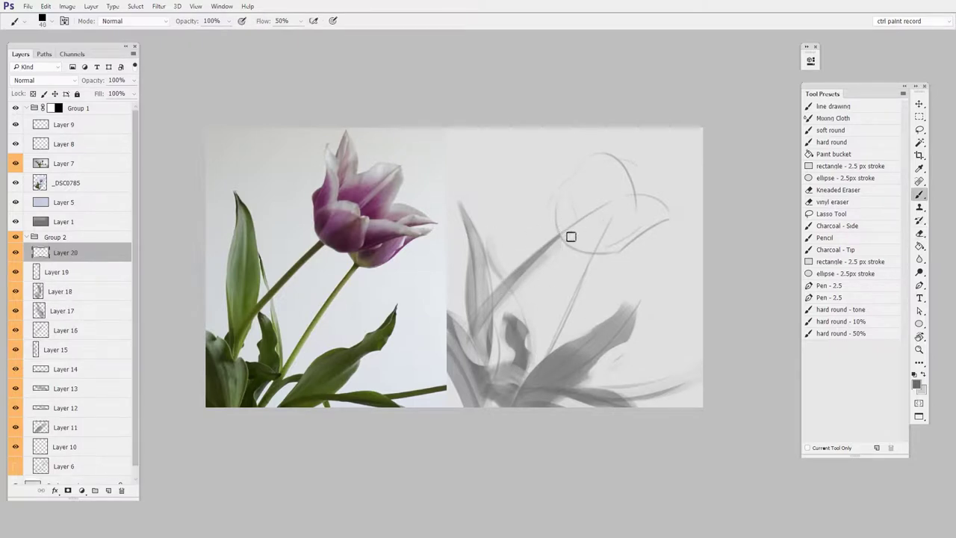
{"action": "mouse_move", "coordinate": [578, 245]}
{"action": "left_mouse_down"}
{"action": "mouse_move", "coordinate": [578, 179]}
{"action": "mouse_move", "coordinate": [566, 221]}
{"action": "left_mouse_up"}
{"action": "mouse_move", "coordinate": [578, 156]}
{"action": "left_mouse_down"}
{"action": "mouse_move", "coordinate": [556, 252]}
{"action": "mouse_move", "coordinate": [574, 199]}
{"action": "mouse_move", "coordinate": [578, 218]}
{"action": "mouse_move", "coordinate": [568, 225]}
{"action": "mouse_move", "coordinate": [580, 229]}
{"action": "mouse_move", "coordinate": [597, 178]}
{"action": "mouse_move", "coordinate": [579, 153]}
{"action": "mouse_move", "coordinate": [573, 234]}
{"action": "mouse_move", "coordinate": [582, 170]}
{"action": "mouse_move", "coordinate": [578, 243]}
{"action": "mouse_move", "coordinate": [595, 232]}
{"action": "mouse_move", "coordinate": [564, 237]}
{"action": "mouse_move", "coordinate": [602, 222]}
{"action": "mouse_move", "coordinate": [577, 252]}
{"action": "mouse_move", "coordinate": [581, 229]}
{"action": "mouse_move", "coordinate": [567, 233]}
{"action": "mouse_move", "coordinate": [617, 221]}
{"action": "mouse_move", "coordinate": [568, 239]}
{"action": "mouse_move", "coordinate": [605, 226]}
{"action": "mouse_move", "coordinate": [606, 254]}
{"action": "left_mouse_up"}
{"action": "key", "text": "e"}
On a new layer, shade the flower's rounded front petal and erase its highlights and edges.
{"action": "key", "text": "ctrl+alt+shift+n"}
{"action": "key", "text": "b"}
{"action": "key", "text": "e"}
{"action": "mouse_move", "coordinate": [585, 206]}
{"action": "left_mouse_down"}
{"action": "mouse_move", "coordinate": [615, 215]}
{"action": "mouse_move", "coordinate": [627, 243]}
{"action": "left_mouse_up"}
{"action": "mouse_move", "coordinate": [550, 233]}
{"action": "left_mouse_down"}
{"action": "mouse_move", "coordinate": [595, 223]}
{"action": "mouse_move", "coordinate": [576, 220]}
{"action": "mouse_move", "coordinate": [616, 238]}
{"action": "left_mouse_up"}
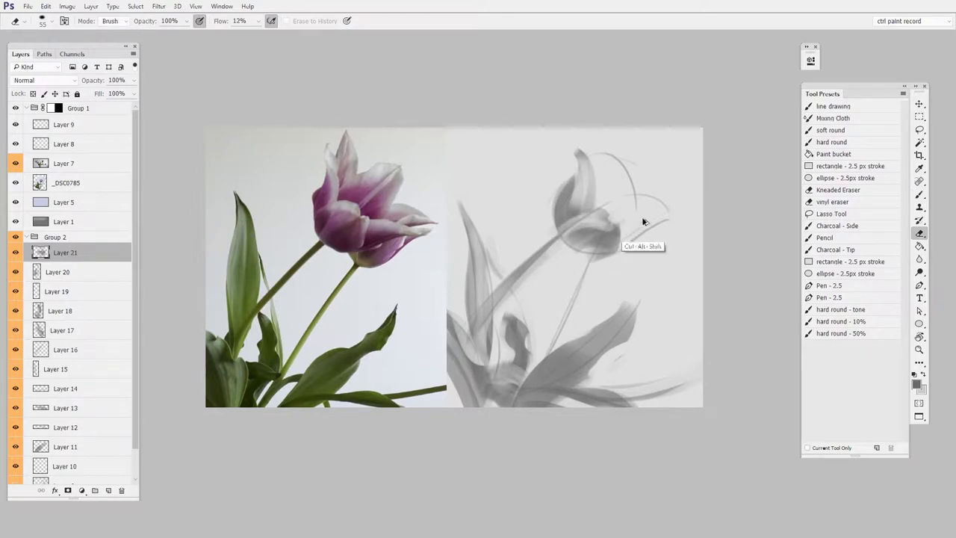
On a new layer, shade the pointed petal extending right from the flower and erase its edges to a tapered shape.
{"action": "key", "text": "ctrl+shift+alt+n"}
{"action": "key", "text": "b"}
{"action": "mouse_move", "coordinate": [625, 229]}
{"action": "left_mouse_down"}
{"action": "mouse_move", "coordinate": [657, 227]}
{"action": "mouse_move", "coordinate": [617, 254]}
{"action": "mouse_move", "coordinate": [662, 240]}
{"action": "left_mouse_up"}
{"action": "key", "text": "e"}
{"action": "left_click_drag", "start_coordinate": [615, 261], "coordinate": [673, 229]}
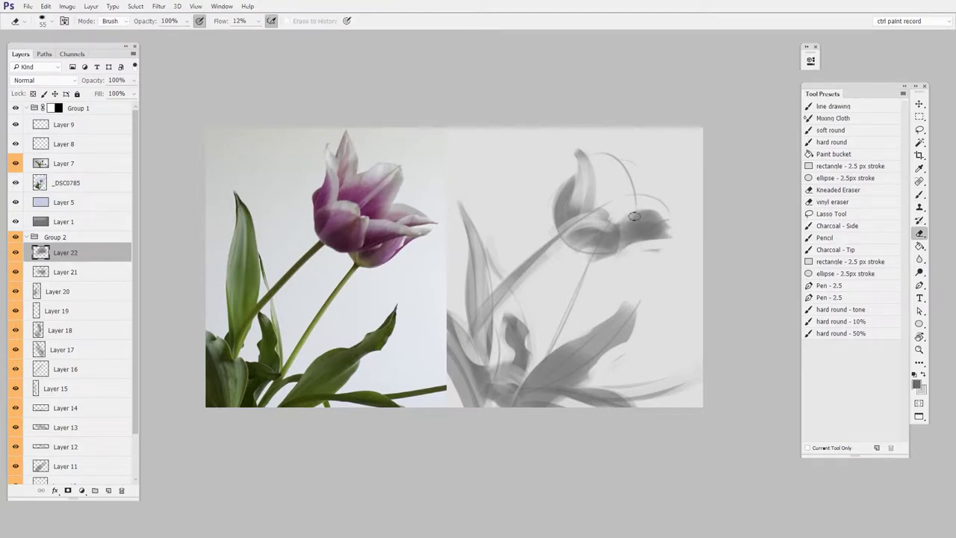
{"action": "left_click_drag", "start_coordinate": [610, 223], "coordinate": [678, 241]}
{"action": "right_click", "coordinate": [639, 227], "text": "alt"}
{"action": "mouse_move", "coordinate": [626, 215]}
{"action": "left_mouse_down"}
{"action": "mouse_move", "coordinate": [648, 223]}
{"action": "mouse_move", "coordinate": [673, 226]}
{"action": "mouse_move", "coordinate": [665, 241]}
{"action": "mouse_move", "coordinate": [608, 215]}
{"action": "mouse_move", "coordinate": [689, 241]}
{"action": "left_mouse_up"}
On a new layer, block in the large inner petal rising toward the upper right and erase its edges and highlights.
{"action": "key", "text": "ctrl+shift+alt+n"}
{"action": "key", "text": "b"}
{"action": "mouse_move", "coordinate": [642, 213]}
{"action": "left_mouse_down"}
{"action": "mouse_move", "coordinate": [639, 188]}
{"action": "mouse_move", "coordinate": [614, 214]}
{"action": "mouse_move", "coordinate": [635, 176]}
{"action": "mouse_move", "coordinate": [596, 195]}
{"action": "mouse_move", "coordinate": [649, 177]}
{"action": "left_mouse_up"}
{"action": "key", "text": "e"}
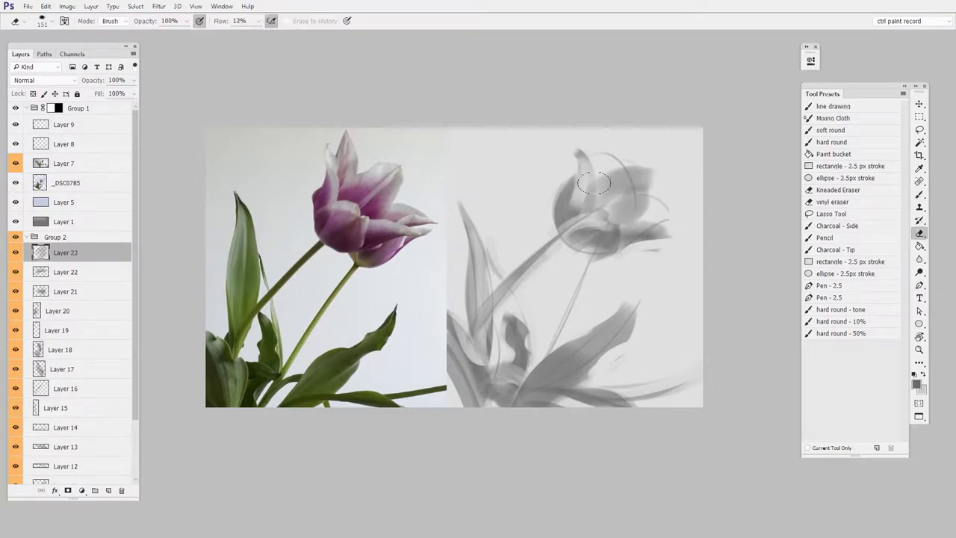
{"action": "right_click", "coordinate": [612, 185], "text": "alt"}
{"action": "left_click_drag", "start_coordinate": [600, 177], "coordinate": [664, 167]}
{"action": "right_click", "coordinate": [618, 202], "text": "alt"}
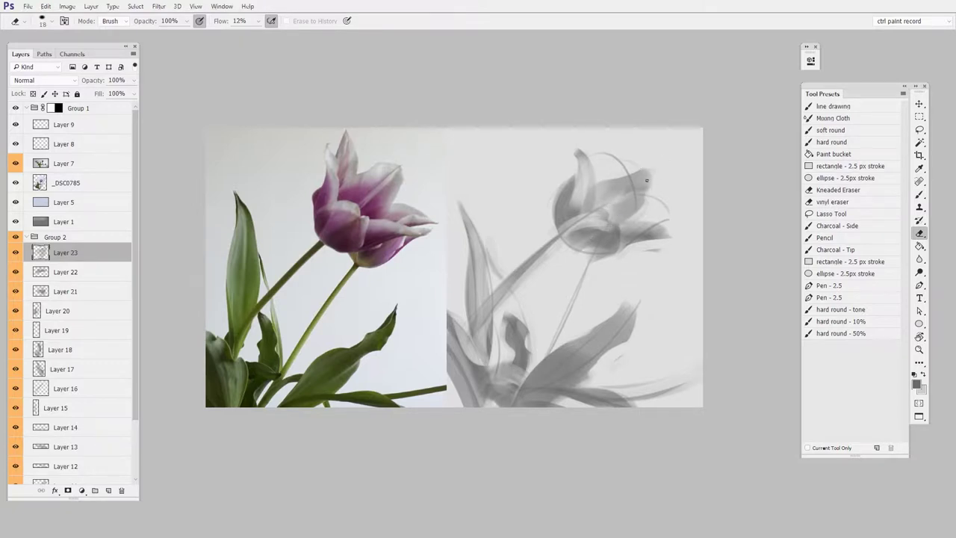
{"action": "right_click", "coordinate": [630, 173], "text": "alt"}
{"action": "mouse_move", "coordinate": [639, 175]}
{"action": "left_mouse_down"}
{"action": "mouse_move", "coordinate": [593, 194]}
{"action": "mouse_move", "coordinate": [638, 207]}
{"action": "mouse_move", "coordinate": [631, 232]}
{"action": "mouse_move", "coordinate": [670, 212]}
{"action": "left_mouse_up"}
On a new layer, shade the curved petal above the right pointed petal and erase its outer edge.
{"action": "key", "text": "ctrl+alt+shift+n"}
{"action": "key", "text": "b"}
{"action": "left_click", "coordinate": [655, 222], "text": "alt"}
{"action": "mouse_move", "coordinate": [669, 211]}
{"action": "left_mouse_down"}
{"action": "mouse_move", "coordinate": [647, 224]}
{"action": "mouse_move", "coordinate": [674, 218]}
{"action": "left_mouse_up"}
{"action": "key", "text": "e"}
{"action": "left_click_drag", "start_coordinate": [640, 188], "coordinate": [675, 222]}
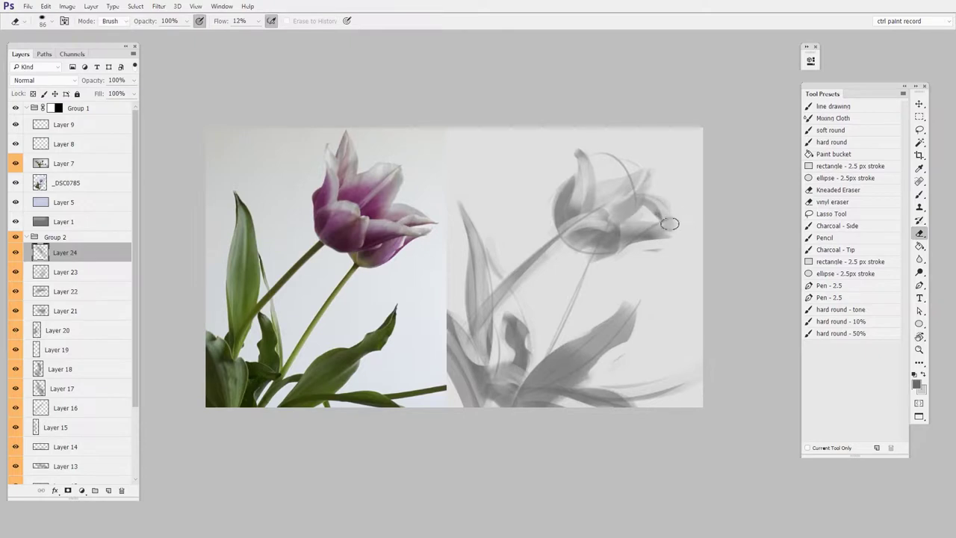
Shade the back petal rising between the upright left petal and the large inner petal, and soften it with the eraser.
{"action": "key", "text": "b"}
{"action": "mouse_move", "coordinate": [593, 153]}
{"action": "left_mouse_down"}
{"action": "mouse_move", "coordinate": [617, 193]}
{"action": "mouse_move", "coordinate": [603, 199]}
{"action": "mouse_move", "coordinate": [596, 148]}
{"action": "mouse_move", "coordinate": [608, 227]}
{"action": "left_mouse_up"}
{"action": "key", "text": "e"}
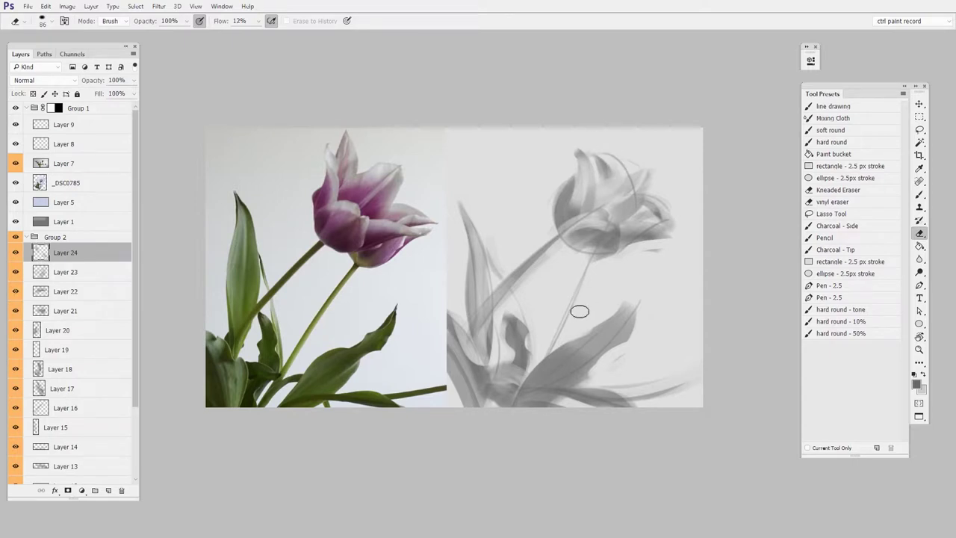
On Layer 10, clear the construction arcs around the bloom and shade the second flower's petals below the front petal.
{"action": "left_click_drag", "start_coordinate": [132, 404], "coordinate": [130, 483]}
{"action": "left_click", "coordinate": [115, 439]}
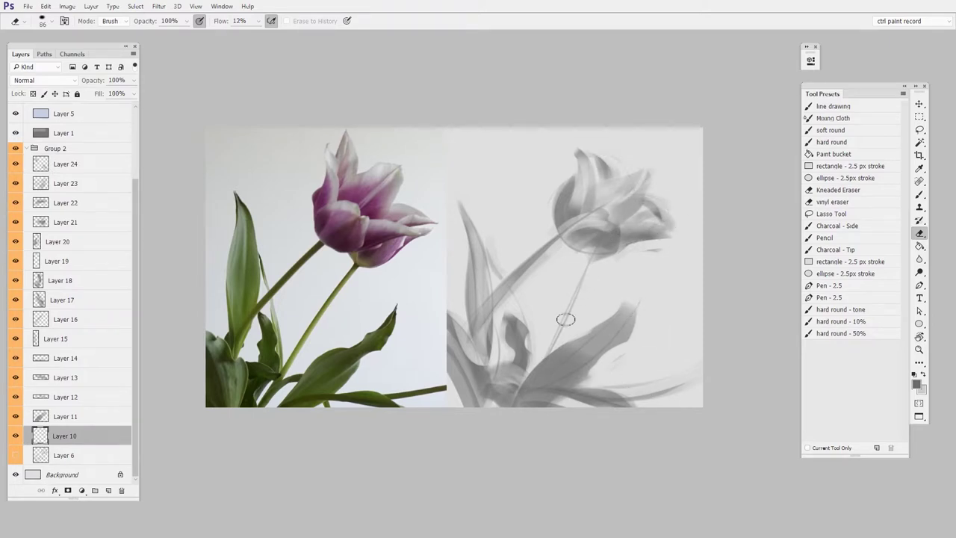
{"action": "key", "text": "b"}
{"action": "mouse_move", "coordinate": [586, 265]}
{"action": "left_mouse_down"}
{"action": "mouse_move", "coordinate": [638, 228]}
{"action": "mouse_move", "coordinate": [619, 256]}
{"action": "left_mouse_up"}
{"action": "key", "text": "e"}
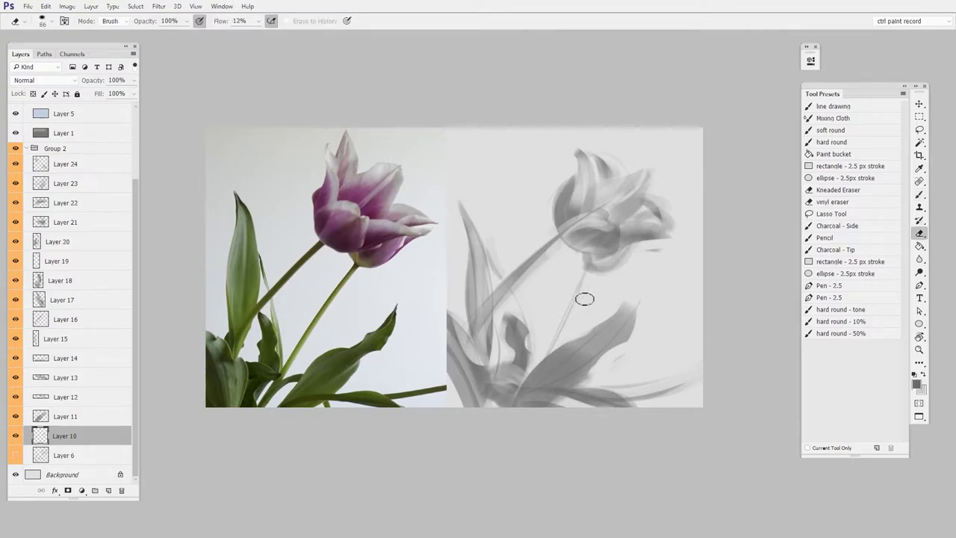
On a new layer, blend the tone between the front petal and the right pointed petal using the Mixing Cloth brush.
{"action": "key", "text": "b"}
{"action": "key", "text": "ctrl+shift+alt+n"}
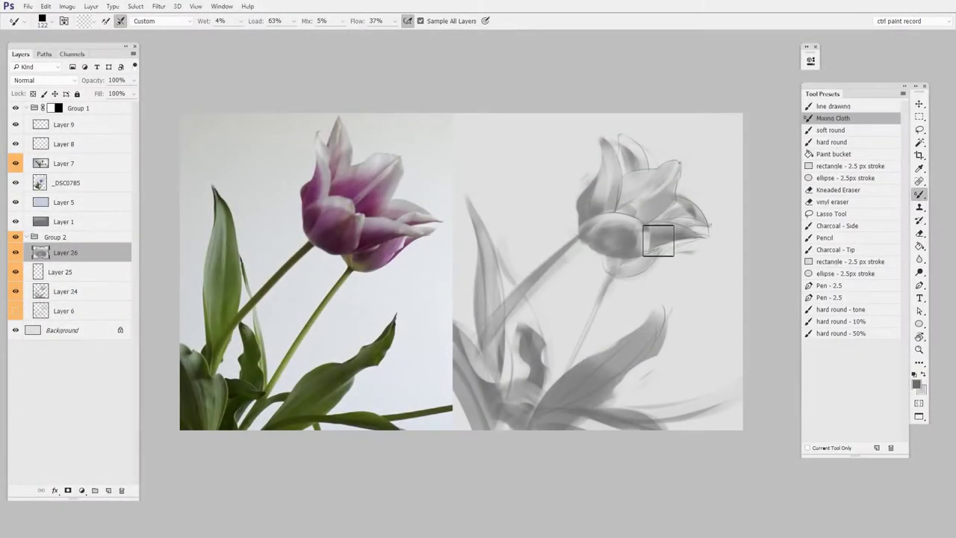
{"action": "left_click_drag", "start_coordinate": [658, 241], "coordinate": [681, 234]}
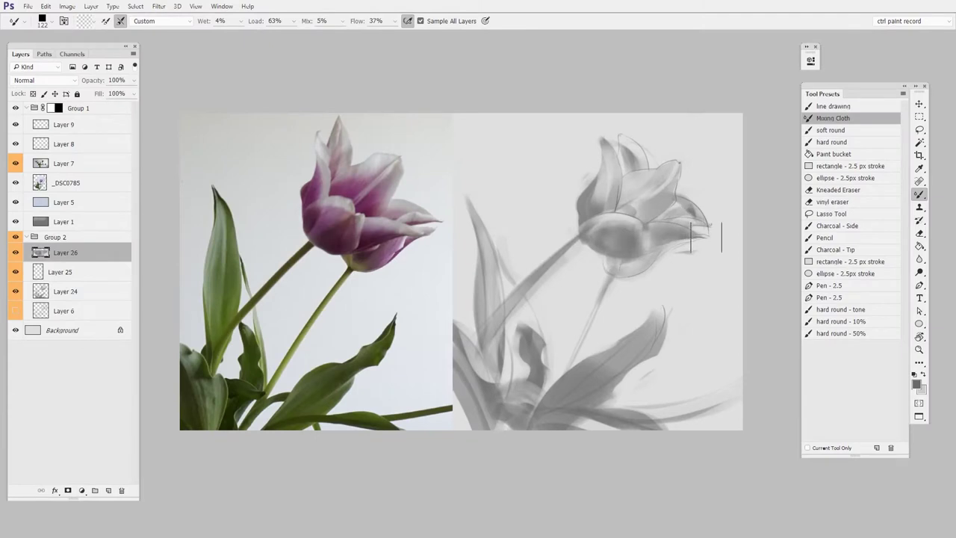
Blend the flower's left petals and the back petal's tone with progressively smaller Mixing Cloth brush sizes.
{"action": "left_click", "coordinate": [694, 249], "text": "ctrl"}
{"action": "left_click_drag", "start_coordinate": [629, 192], "coordinate": [688, 238]}
{"action": "key", "text": "["}
{"action": "key", "text": "["}
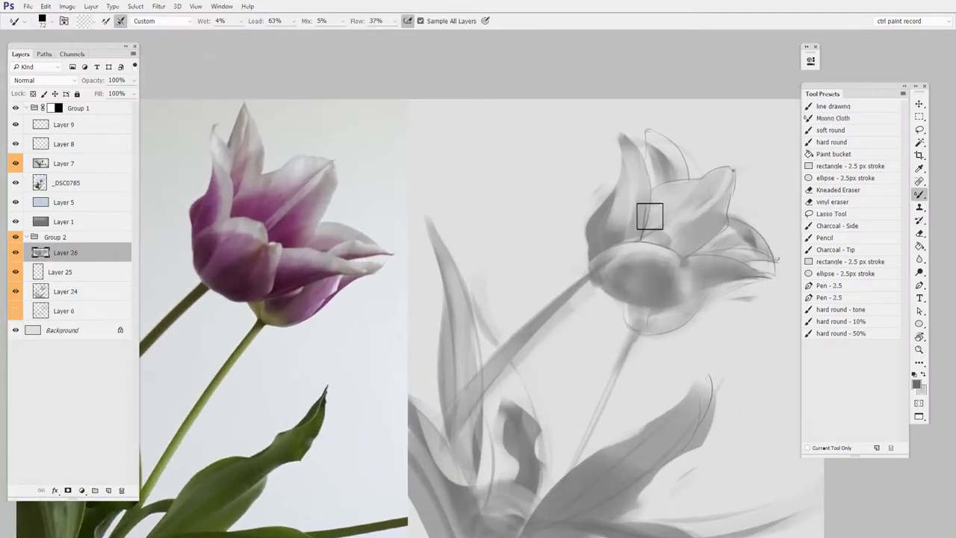
{"action": "left_click_drag", "start_coordinate": [614, 232], "coordinate": [633, 192]}
{"action": "key", "text": "["}
{"action": "key", "text": "["}
{"action": "key", "text": "["}
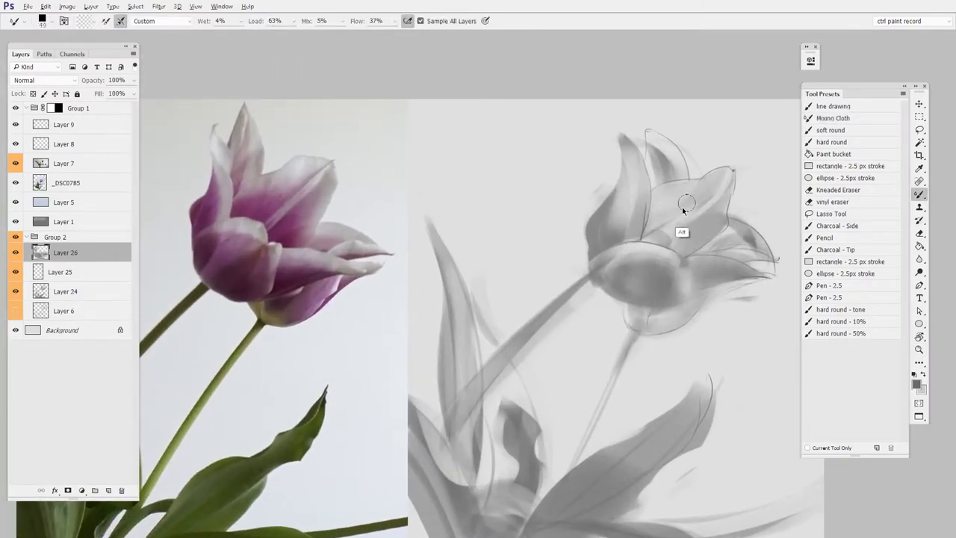
{"action": "mouse_move", "coordinate": [656, 155]}
{"action": "left_mouse_down"}
{"action": "mouse_move", "coordinate": [652, 177]}
{"action": "mouse_move", "coordinate": [667, 151]}
{"action": "left_mouse_up"}
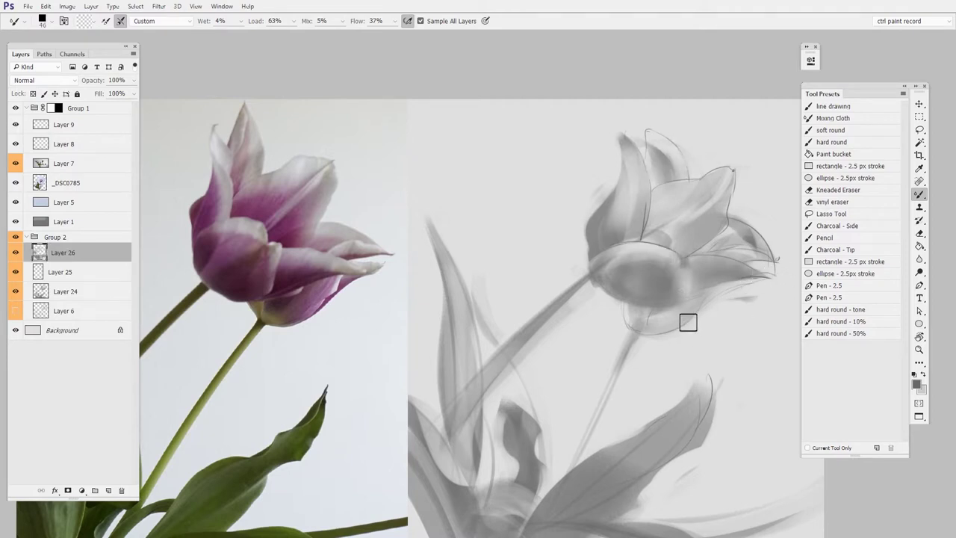
Blend the tall leaf where the stem crosses it, and smooth the leaf cluster at the base with a size 133 brush.
{"action": "left_click_drag", "start_coordinate": [728, 378], "coordinate": [719, 311]}
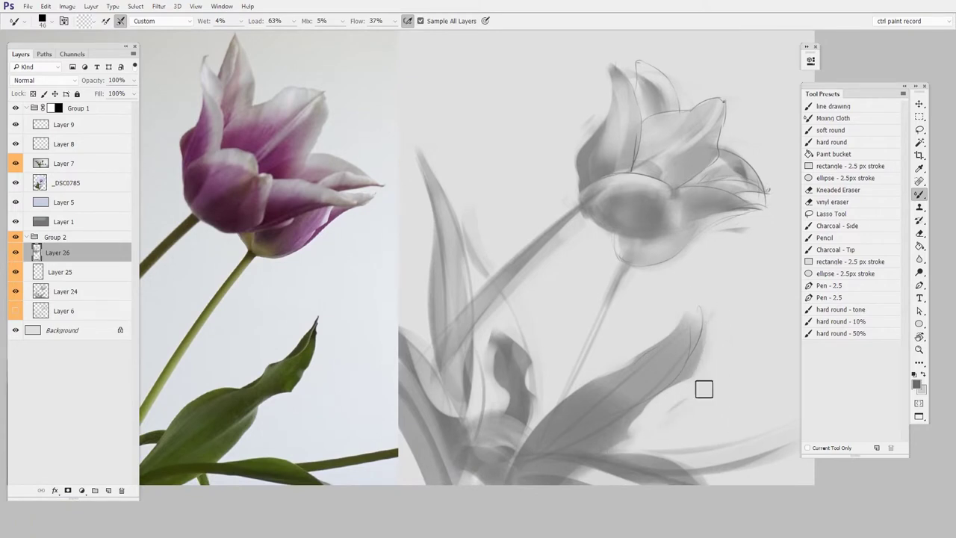
{"action": "left_click_drag", "start_coordinate": [460, 297], "coordinate": [445, 329]}
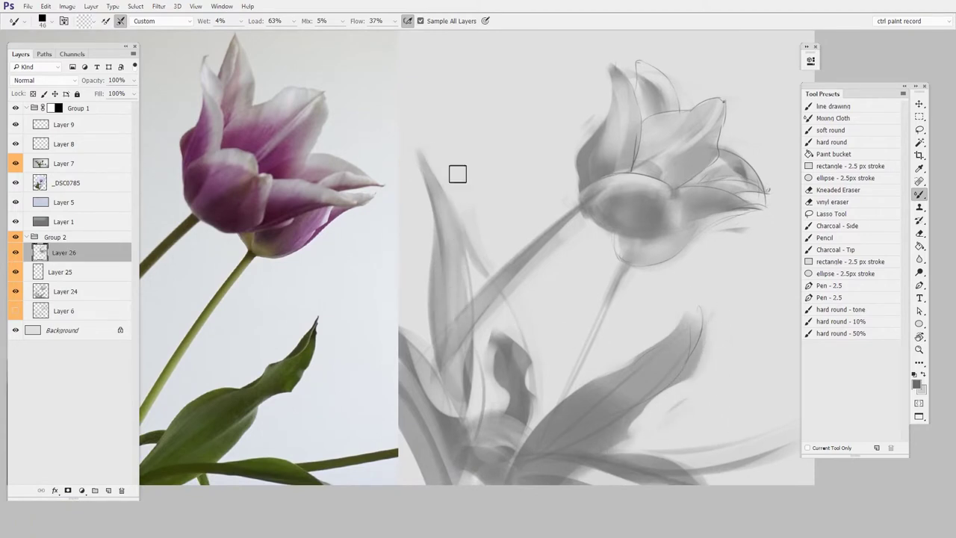
{"action": "key", "text": "]"}
{"action": "key", "text": "]"}
{"action": "key", "text": "]"}
{"action": "key", "text": "]"}
{"action": "key", "text": "]"}
{"action": "key", "text": "]"}
{"action": "key", "text": "]"}
{"action": "mouse_move", "coordinate": [489, 440]}
{"action": "left_mouse_down"}
{"action": "mouse_move", "coordinate": [514, 505]}
{"action": "mouse_move", "coordinate": [504, 535]}
{"action": "left_mouse_up"}
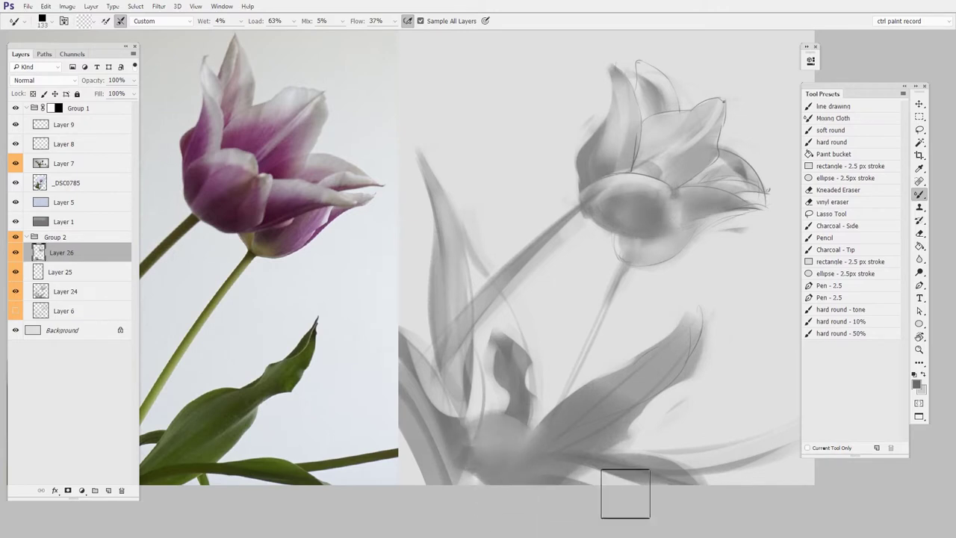
Blend the edges of the large inner petal's tip and the back petal's tip with the Mixing Cloth brush at size 48.
{"action": "left_click_drag", "start_coordinate": [719, 379], "coordinate": [691, 403]}
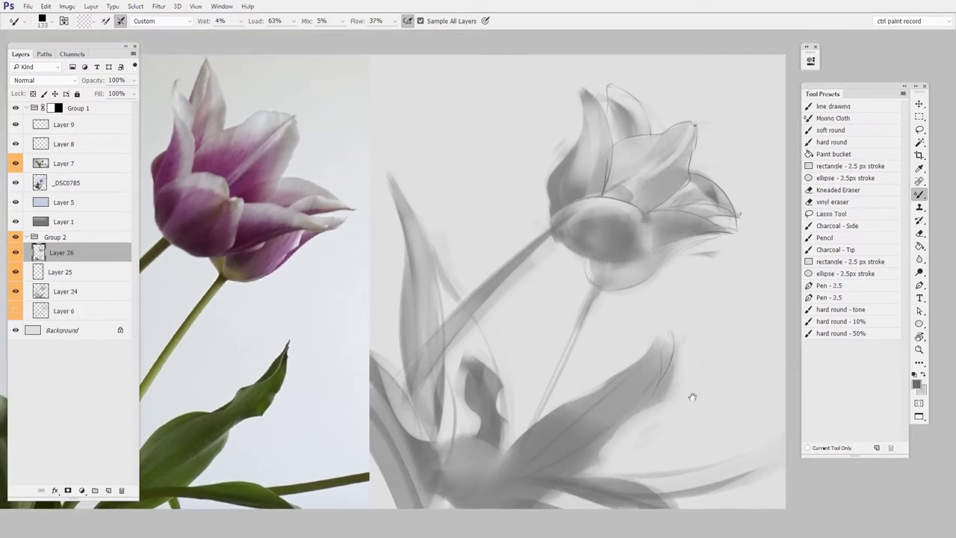
{"action": "left_click_drag", "start_coordinate": [701, 157], "coordinate": [681, 162]}
{"action": "left_click_drag", "start_coordinate": [617, 84], "coordinate": [636, 98]}
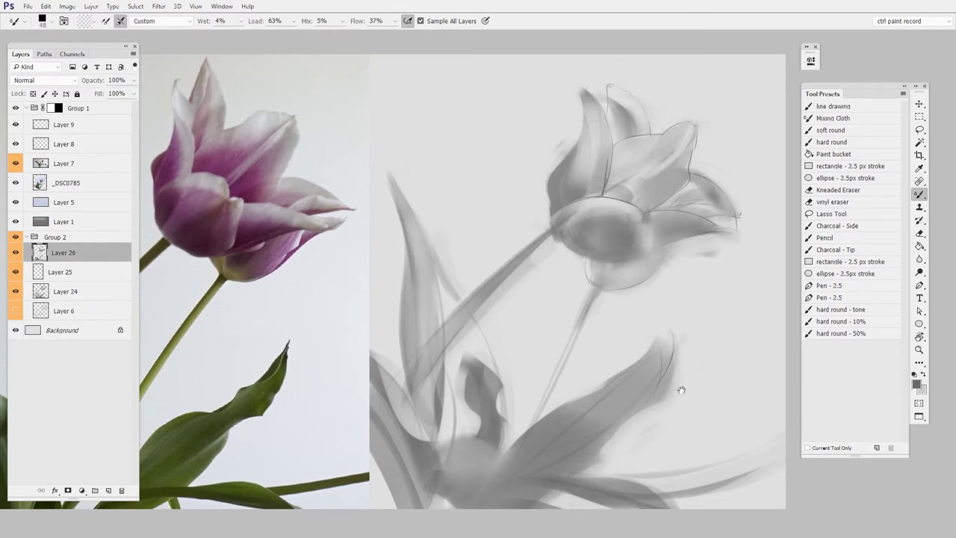
{"action": "left_click_drag", "start_coordinate": [691, 381], "coordinate": [730, 361]}
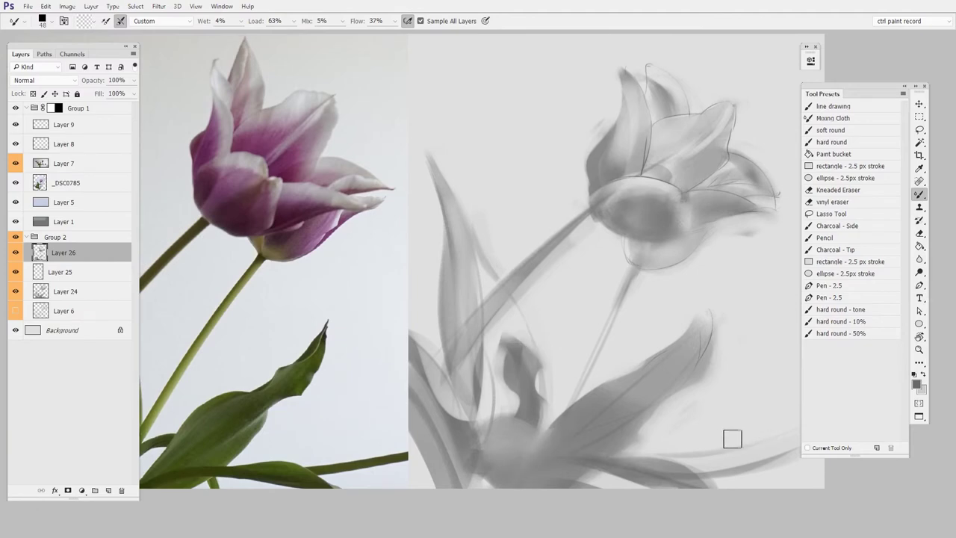